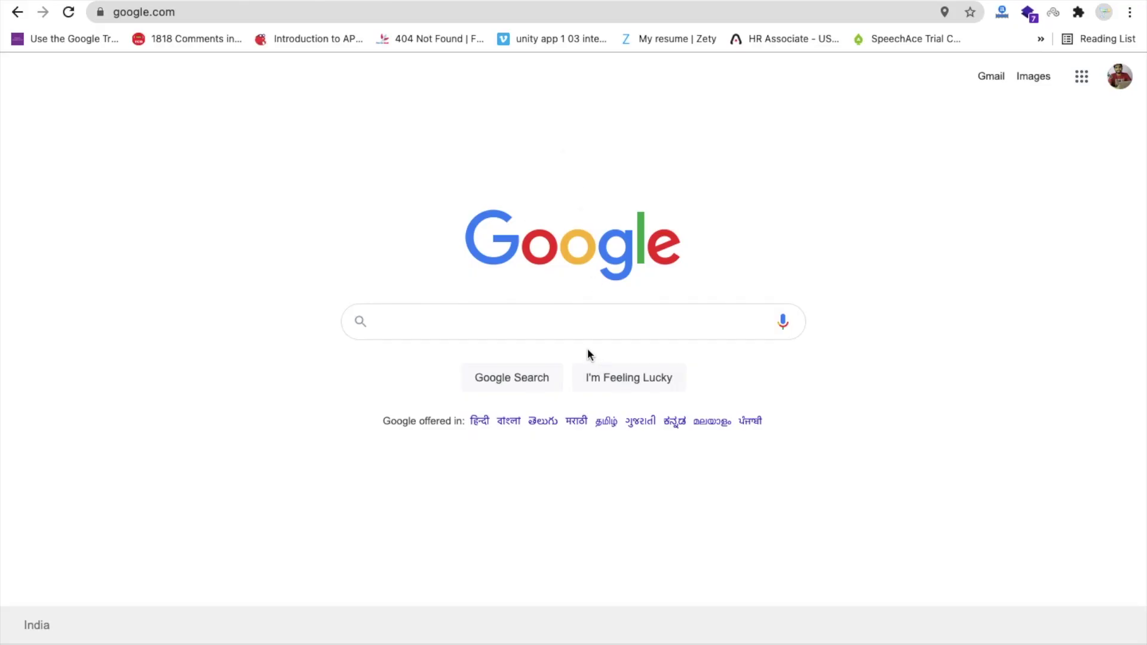
- Search Google for 'Wix' and open the Wix.com: Free Website Builder result
{"action": "left_click", "coordinate": [629, 313]}
{"action": "type", "text": "Wix"}
{"action": "key", "text": "Return"}
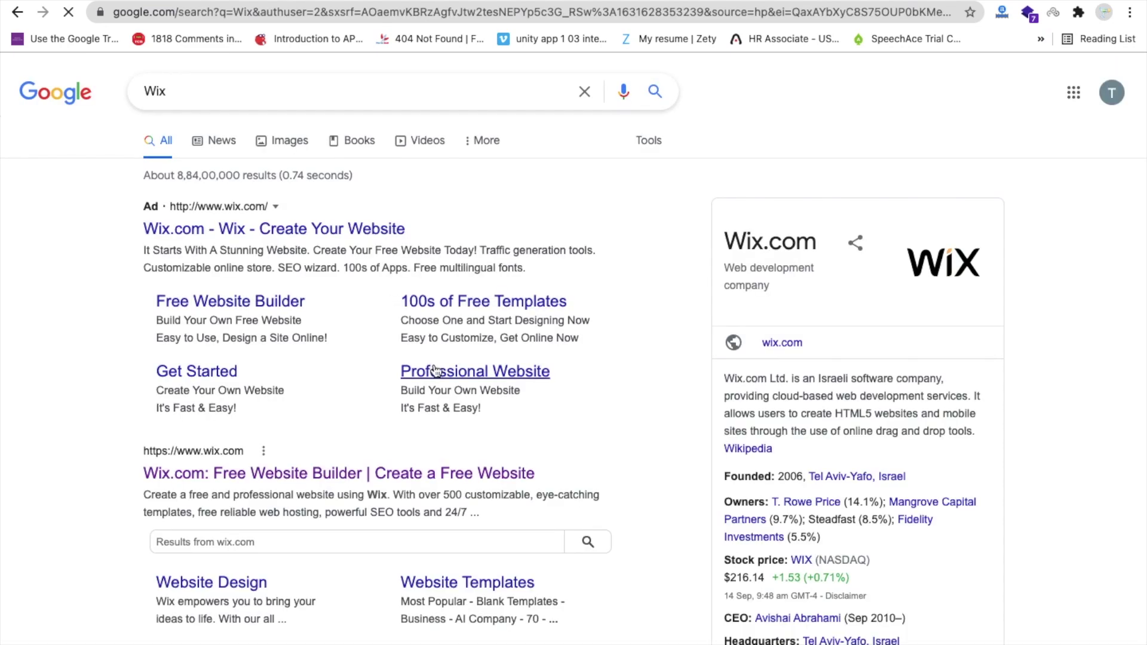
{"action": "scroll", "coordinate": [681, 338], "scroll_direction": "down", "scroll_amount": 5}
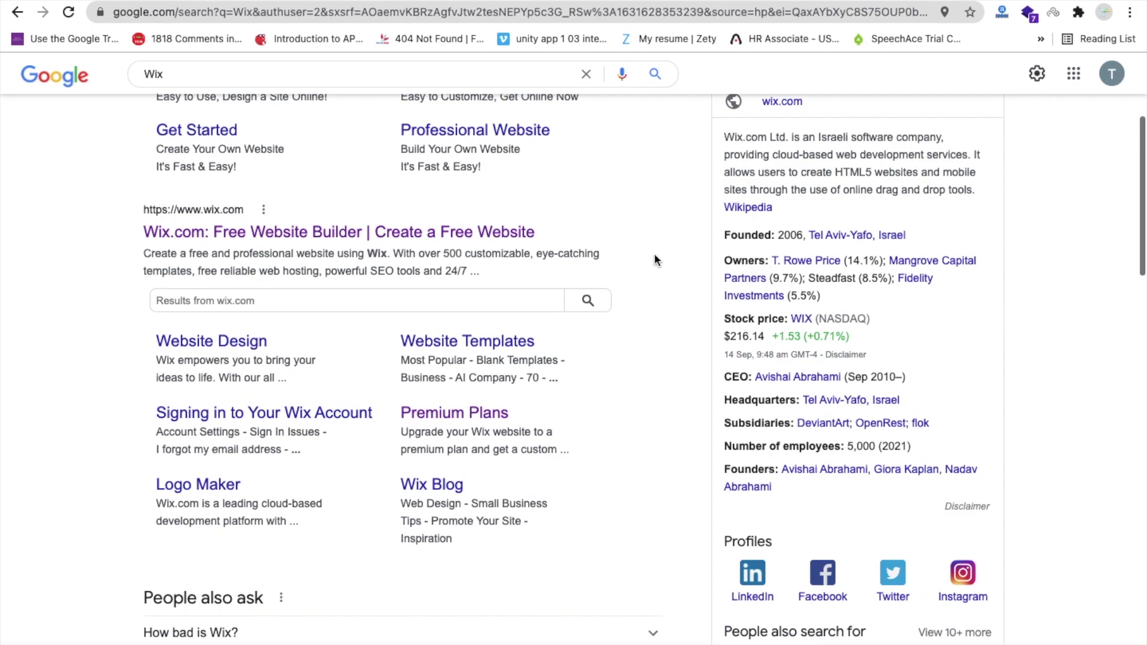
{"action": "left_click", "coordinate": [353, 161]}
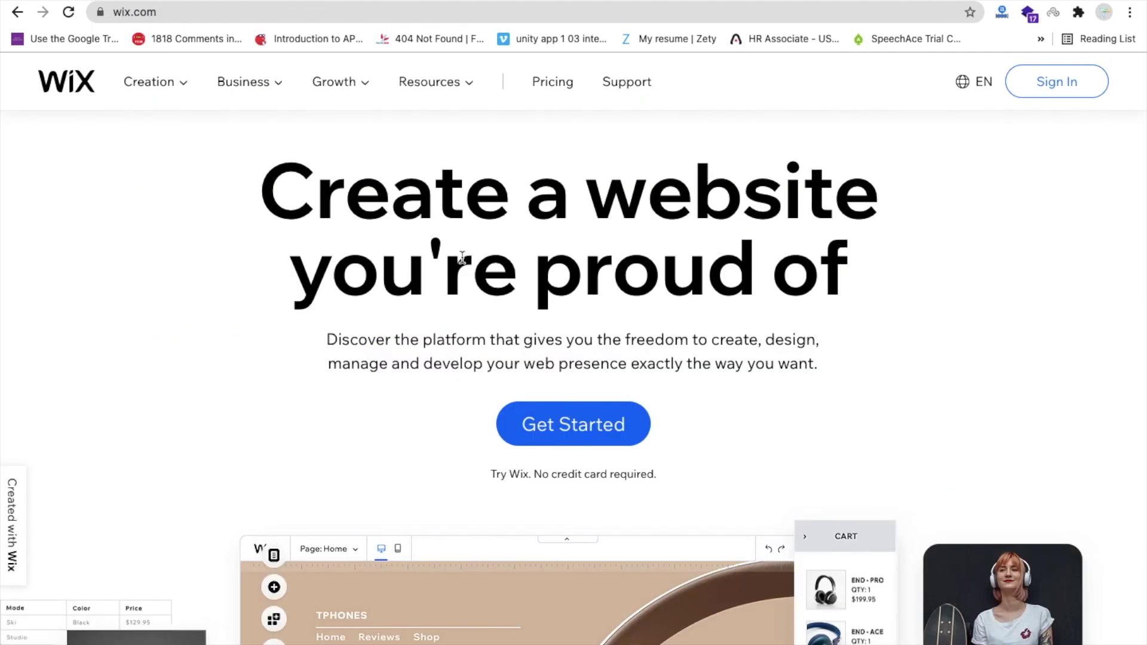
- Choose Get Started on the Wix homepage and log in with a Google account
{"action": "scroll", "coordinate": [442, 263], "scroll_direction": "down", "scroll_amount": 2}
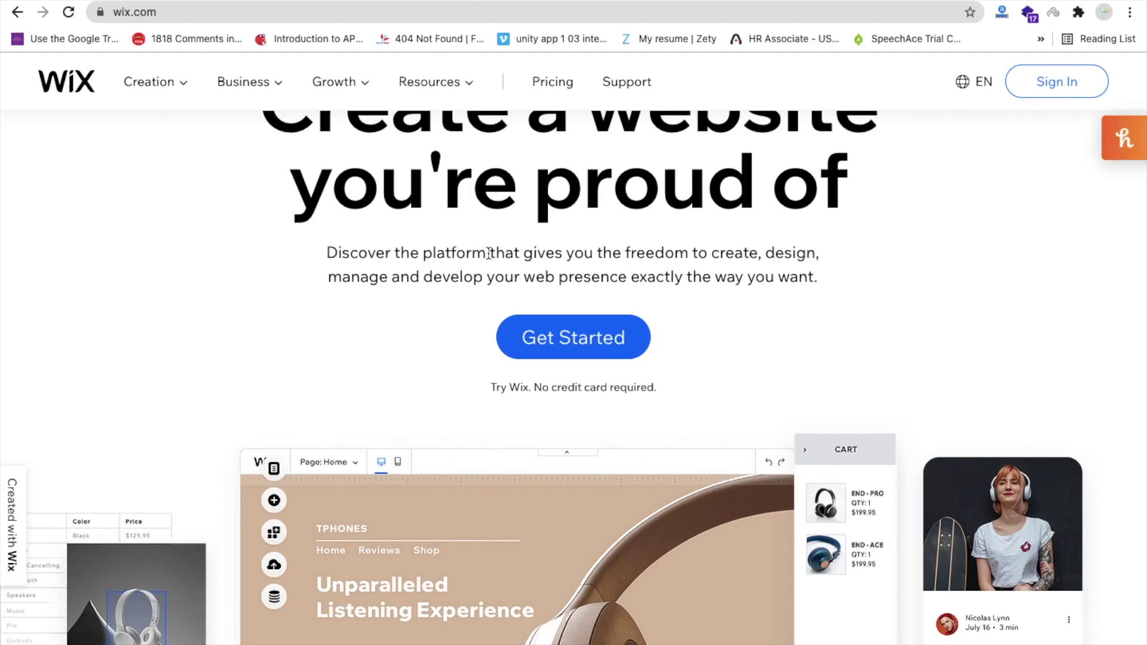
{"action": "left_click", "coordinate": [558, 348]}
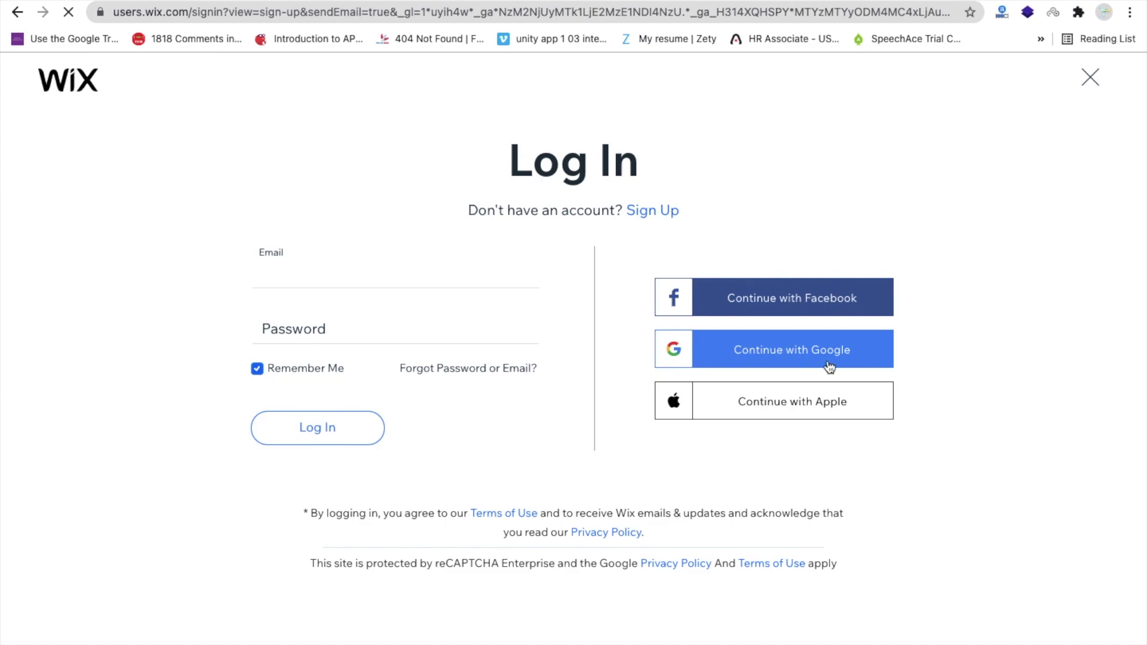
{"action": "left_click", "coordinate": [734, 349]}
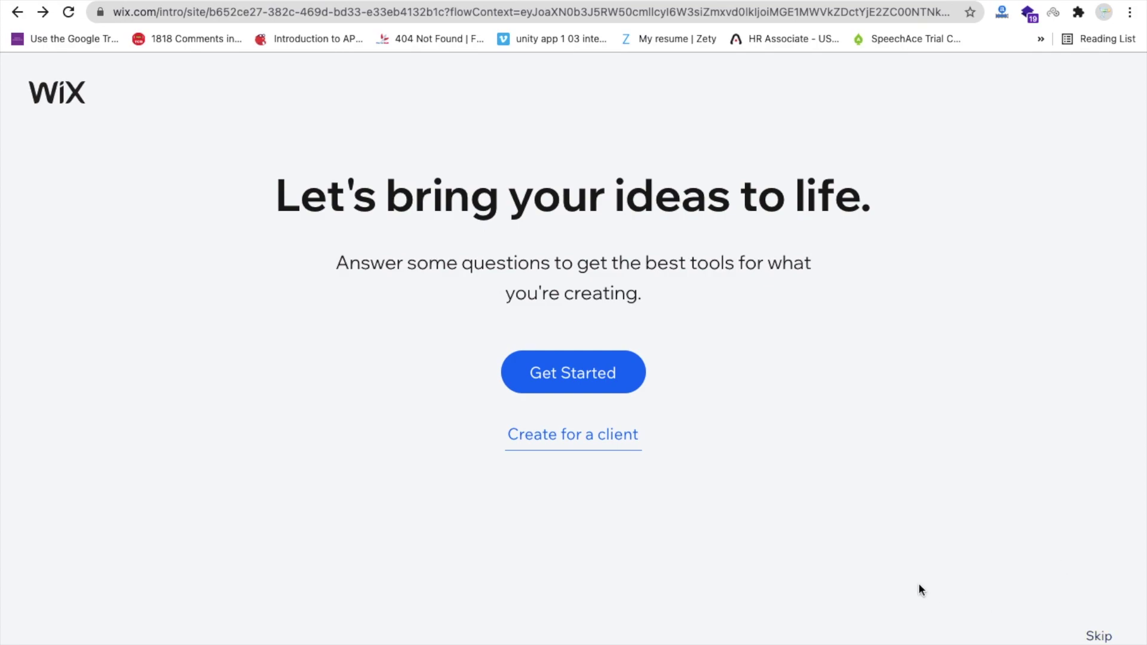
- Skip the setup questions and open the Creative CV template from the template gallery for editing
{"action": "left_click", "coordinate": [1096, 638]}
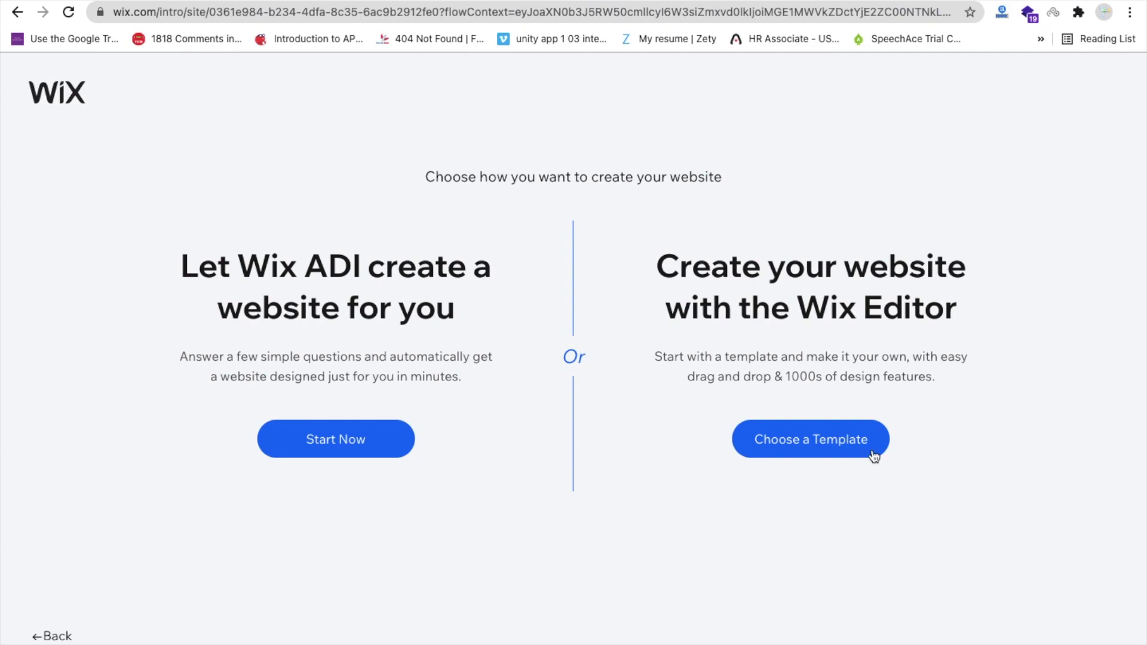
{"action": "left_click", "coordinate": [805, 449]}
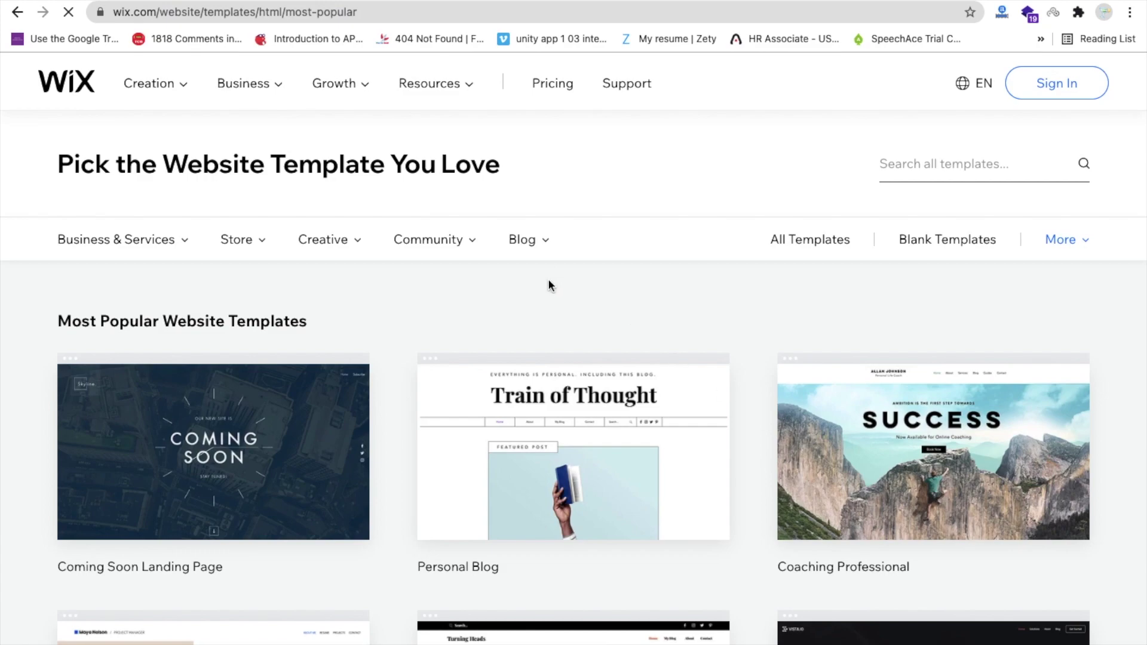
{"action": "scroll", "coordinate": [549, 286], "scroll_direction": "down", "scroll_amount": 4}
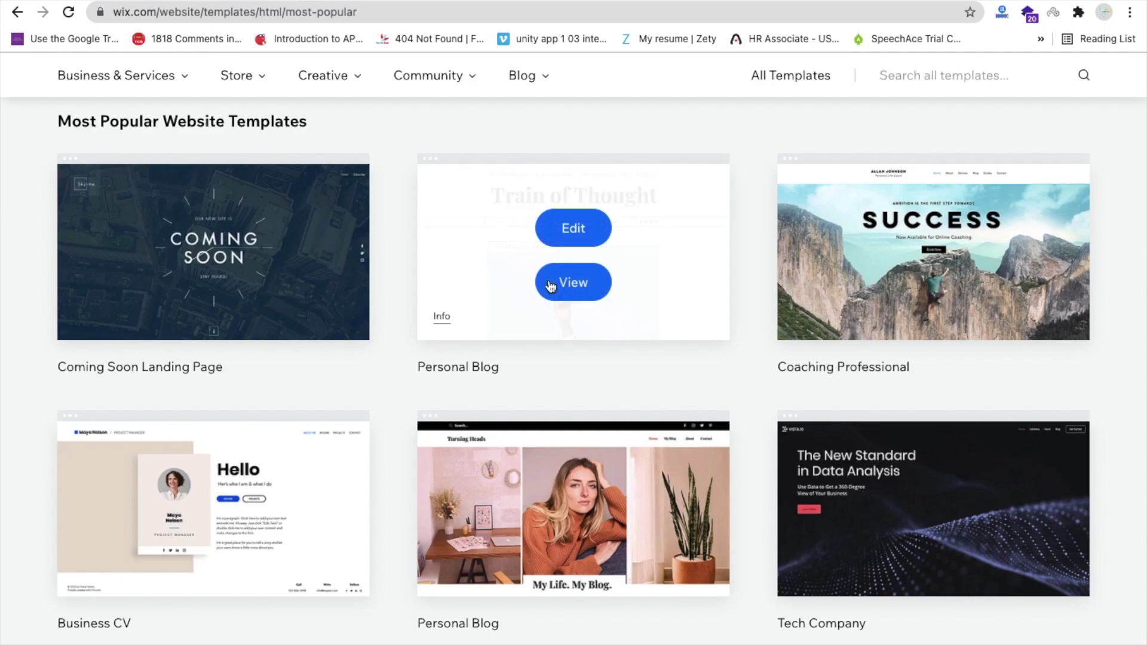
{"action": "scroll", "coordinate": [550, 285], "scroll_direction": "down", "scroll_amount": 10}
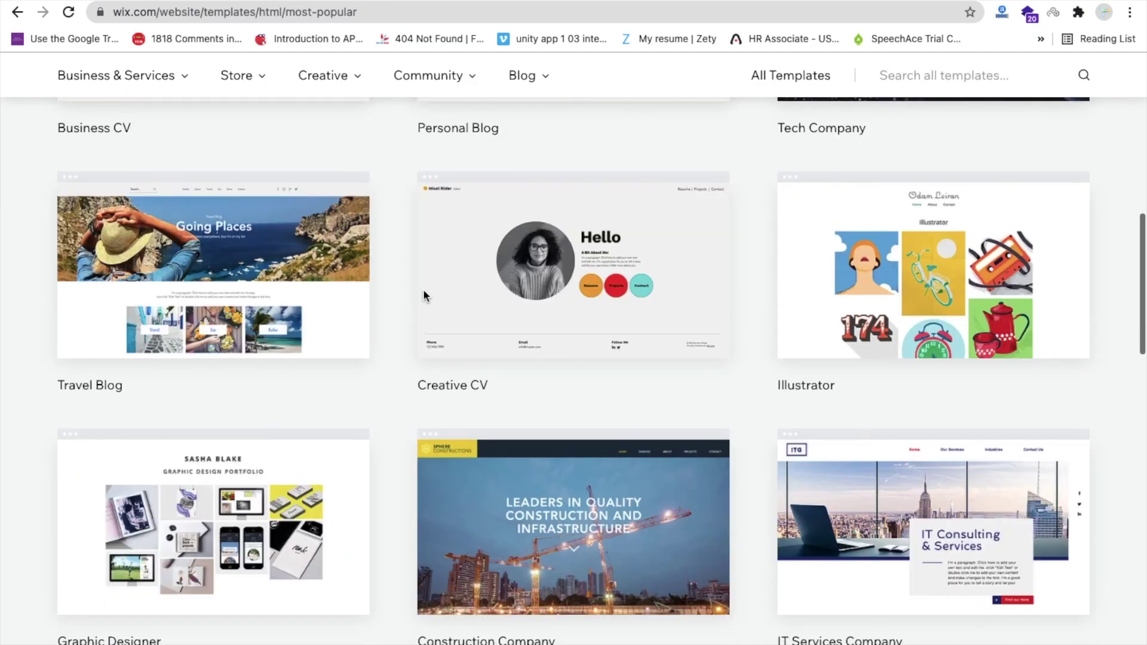
{"action": "mouse_move", "coordinate": [575, 292]}
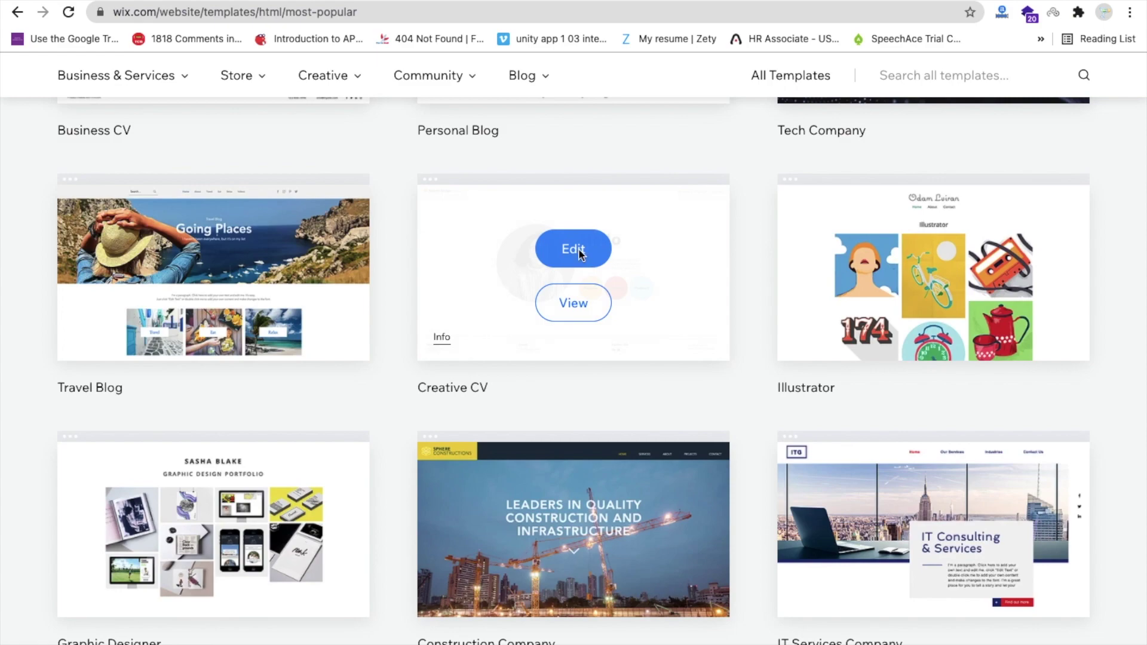
{"action": "left_click", "coordinate": [575, 250]}
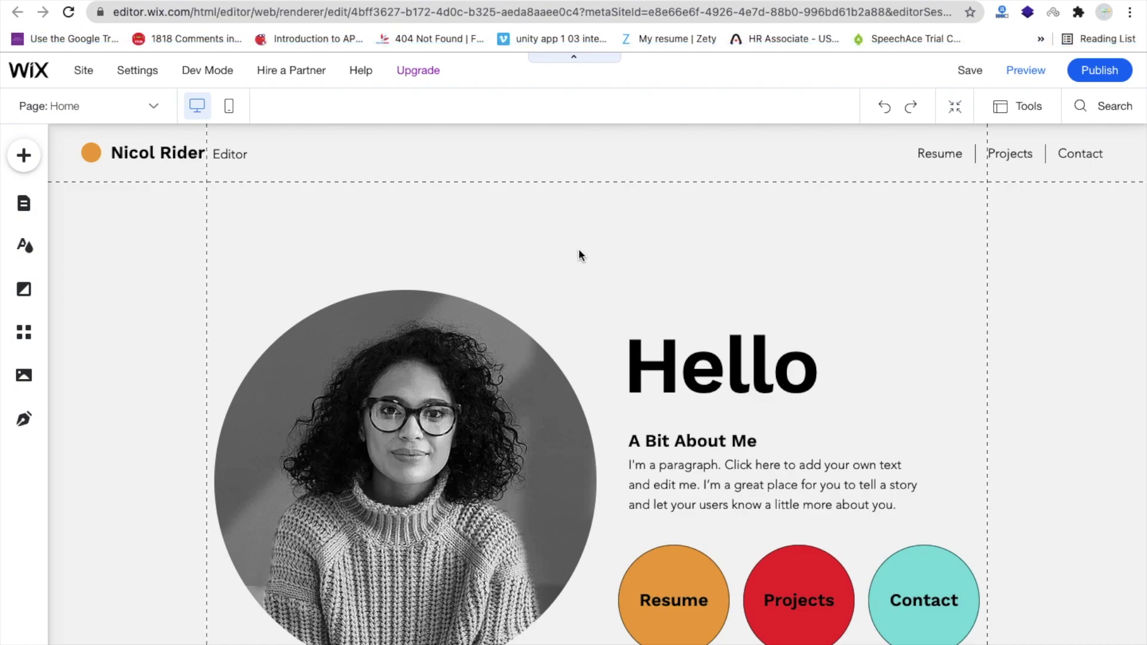
- Set the Hello heading's font to Snell Roundhand
{"action": "scroll", "coordinate": [579, 256], "scroll_direction": "down", "scroll_amount": 2}
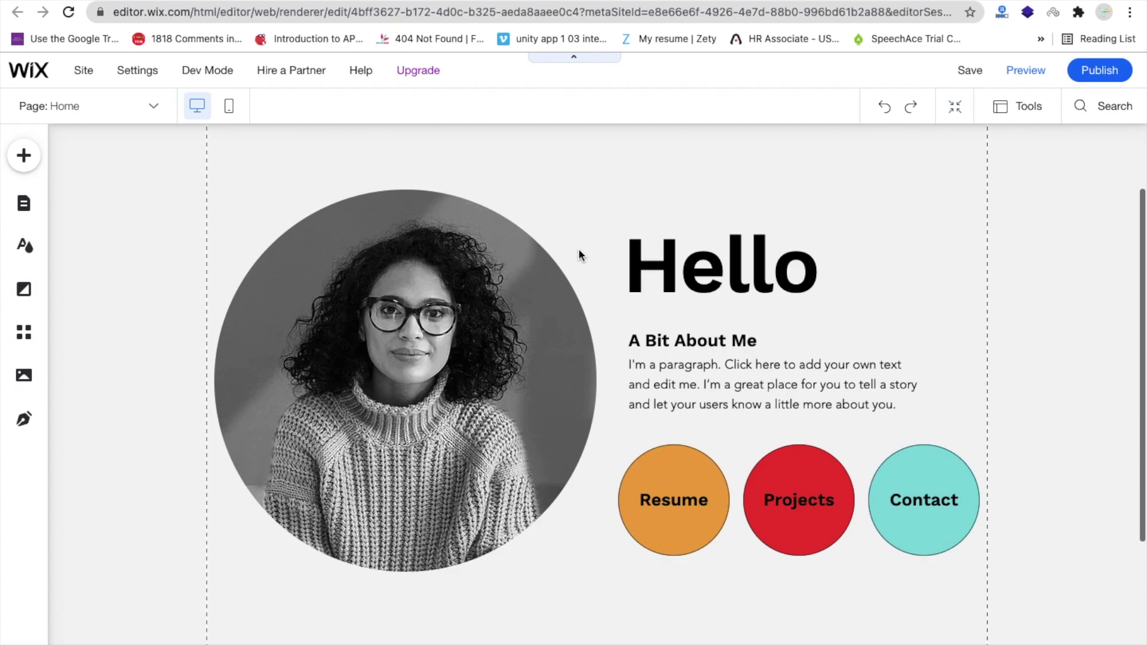
{"action": "scroll", "coordinate": [589, 306], "scroll_direction": "up", "scroll_amount": 1}
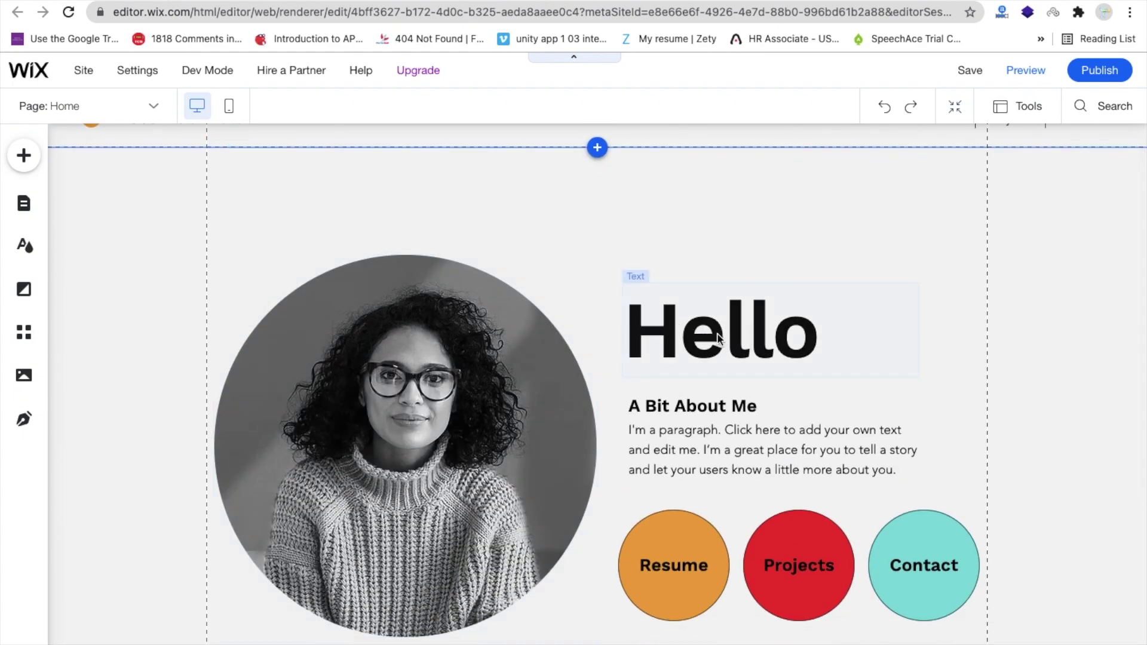
{"action": "left_click", "coordinate": [719, 339]}
{"action": "double_click", "coordinate": [718, 336]}
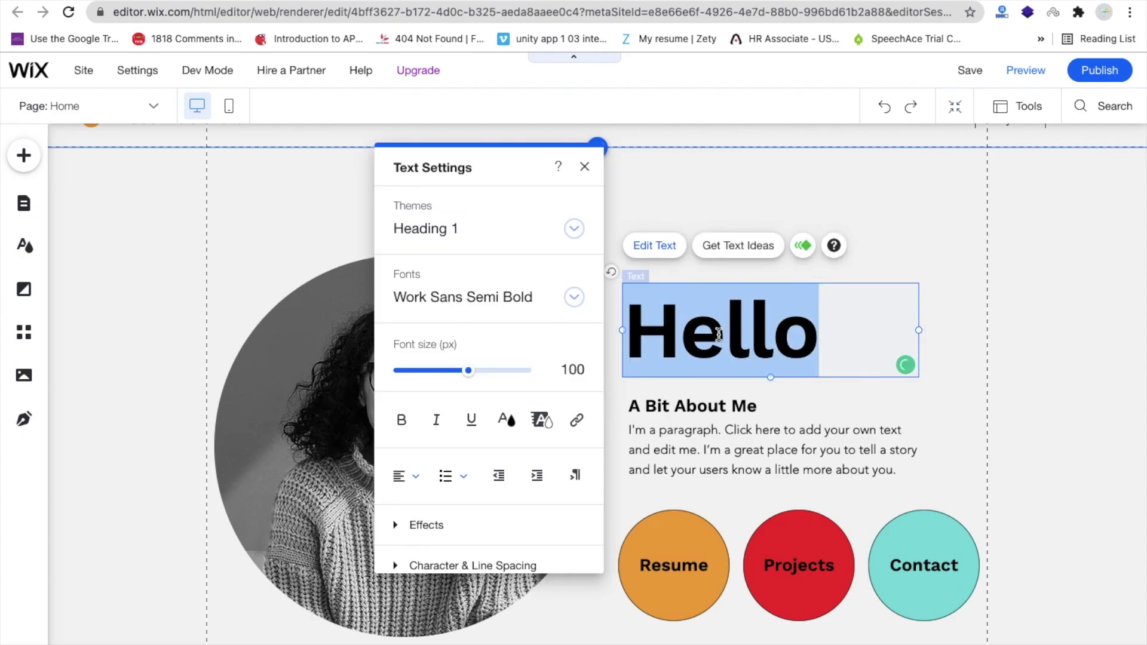
{"action": "left_click", "coordinate": [519, 299]}
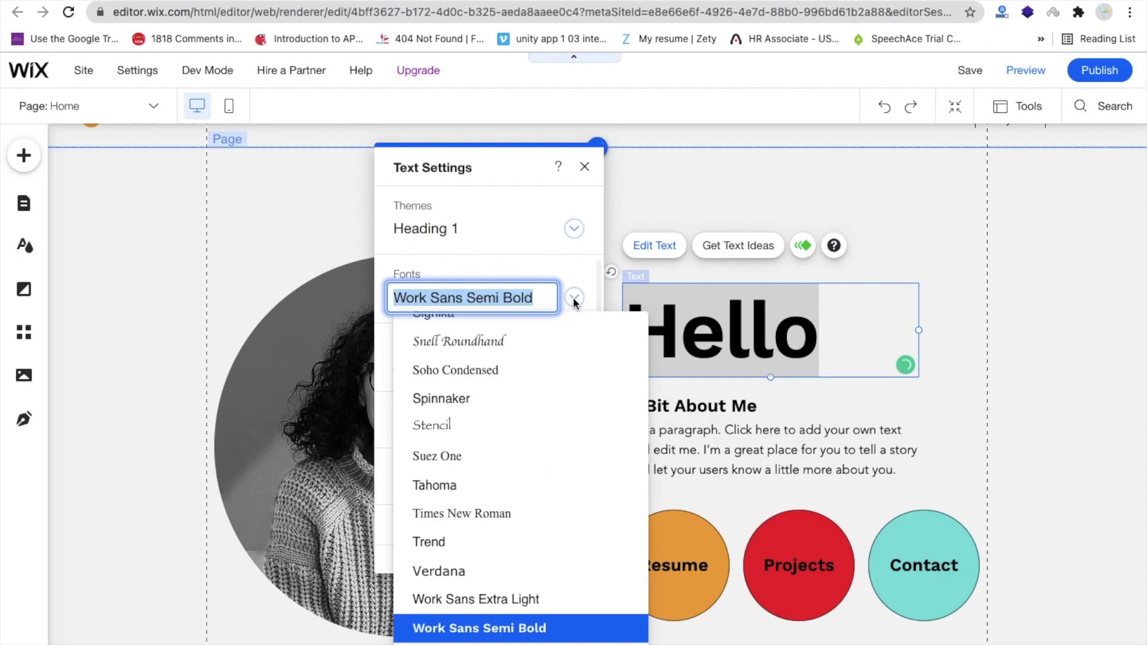
{"action": "left_click", "coordinate": [476, 352]}
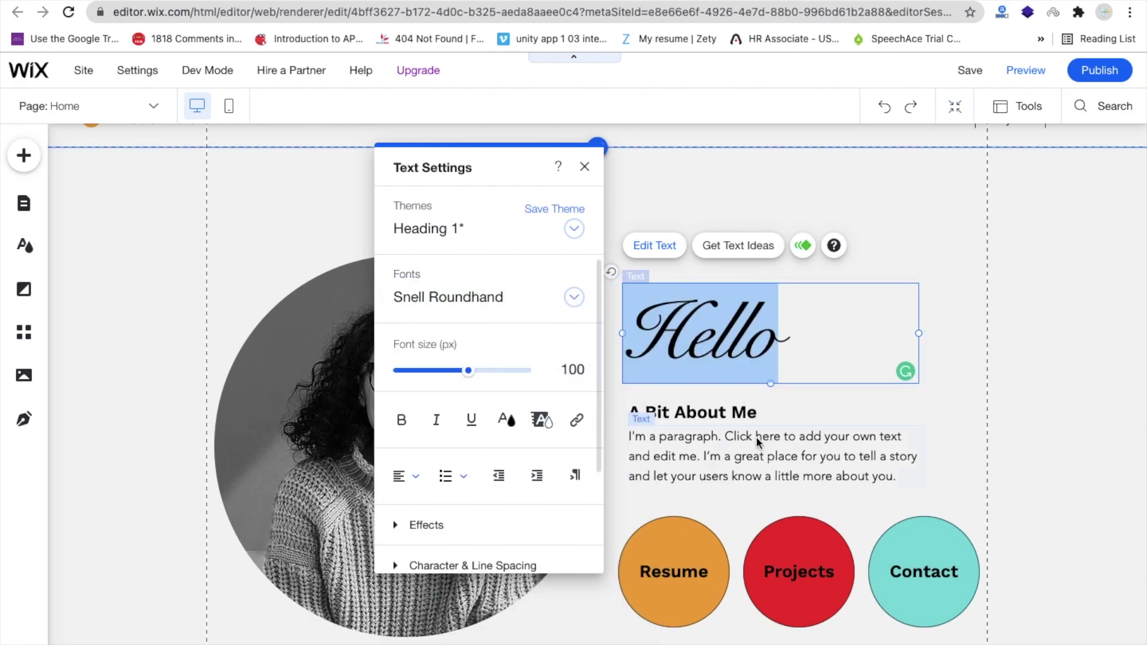
- Replace the placeholder paragraph under A Bit About Me with 'The Coding Bus Website'
{"action": "left_click", "coordinate": [702, 414]}
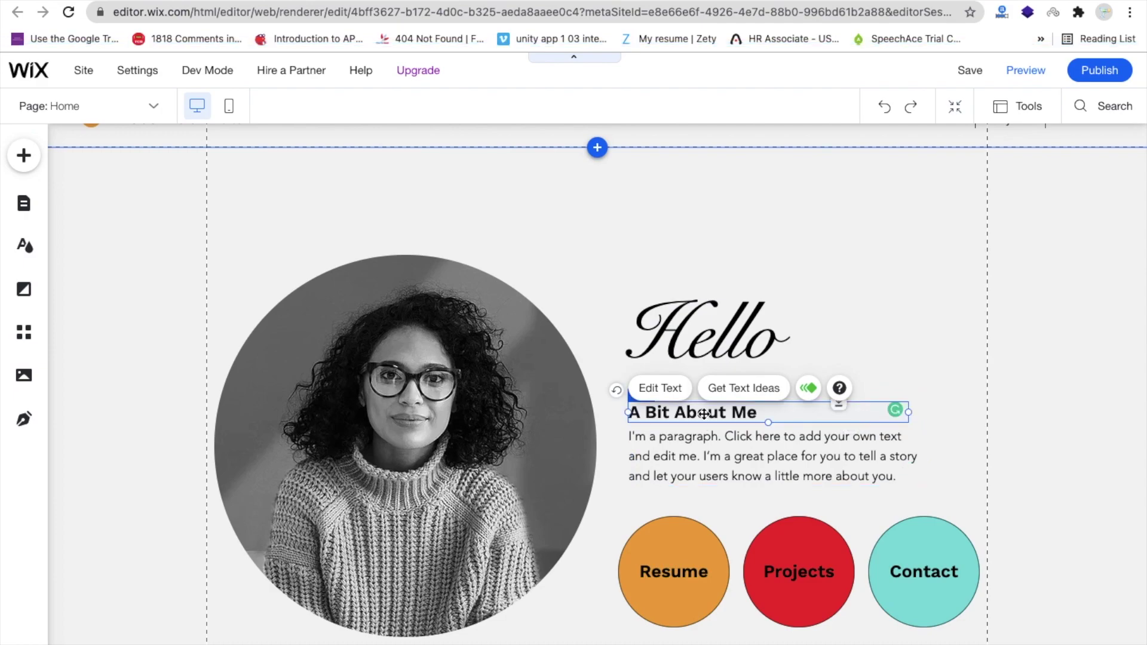
{"action": "left_click", "coordinate": [726, 446]}
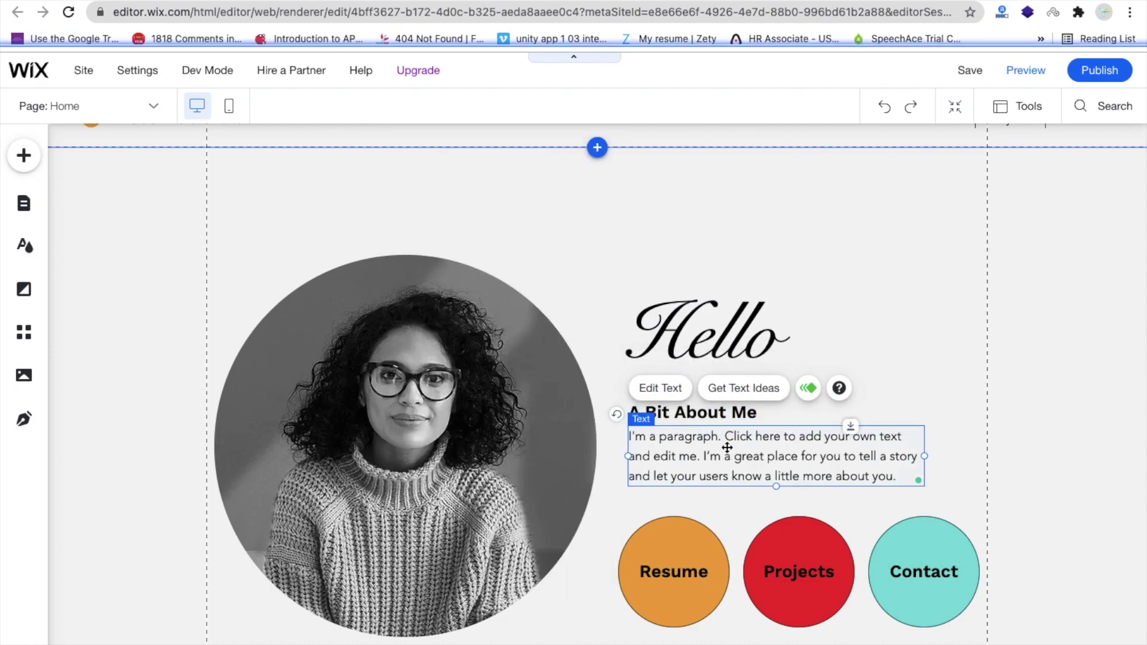
{"action": "double_click", "coordinate": [682, 442]}
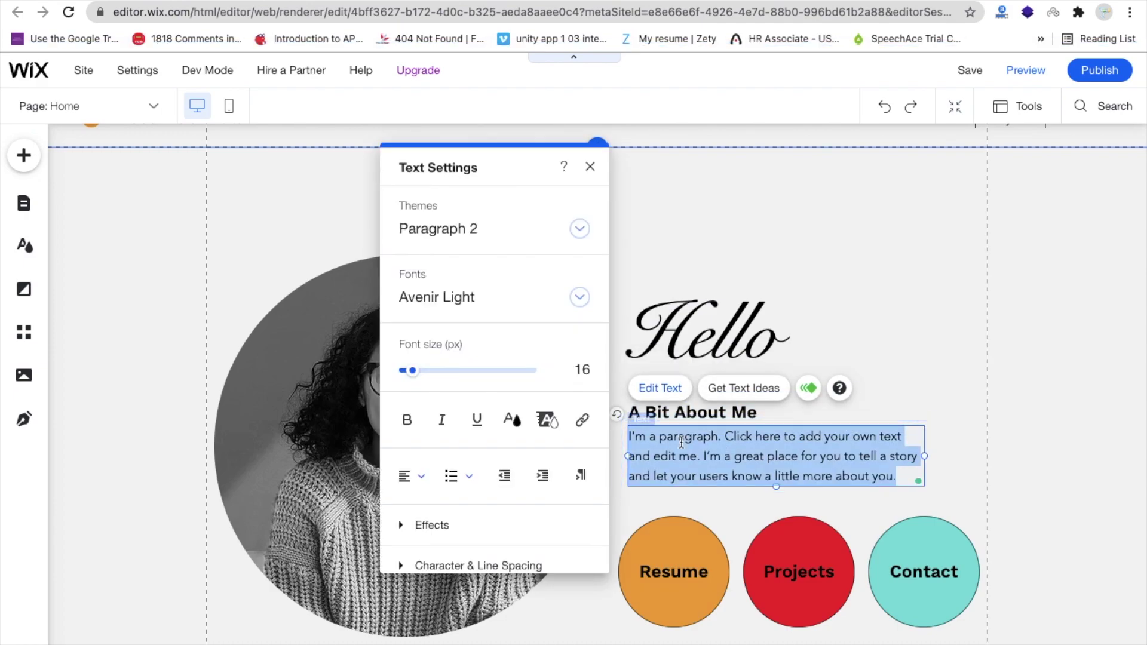
{"action": "type", "text": "The Coding Bus"}
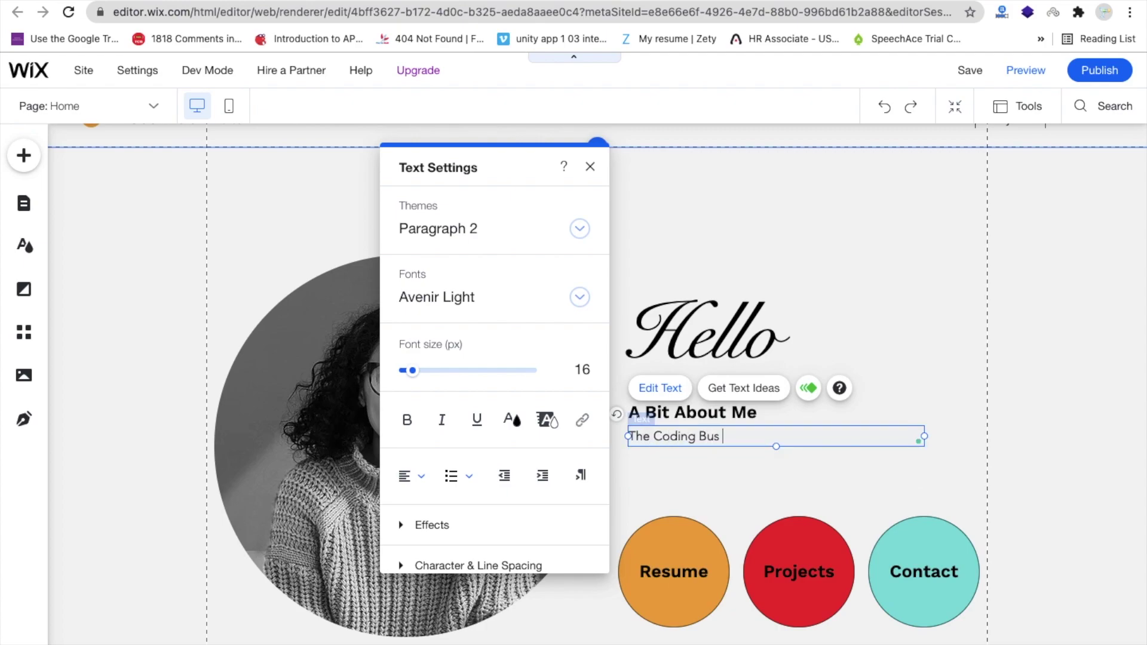
{"action": "type", "text": " Website"}
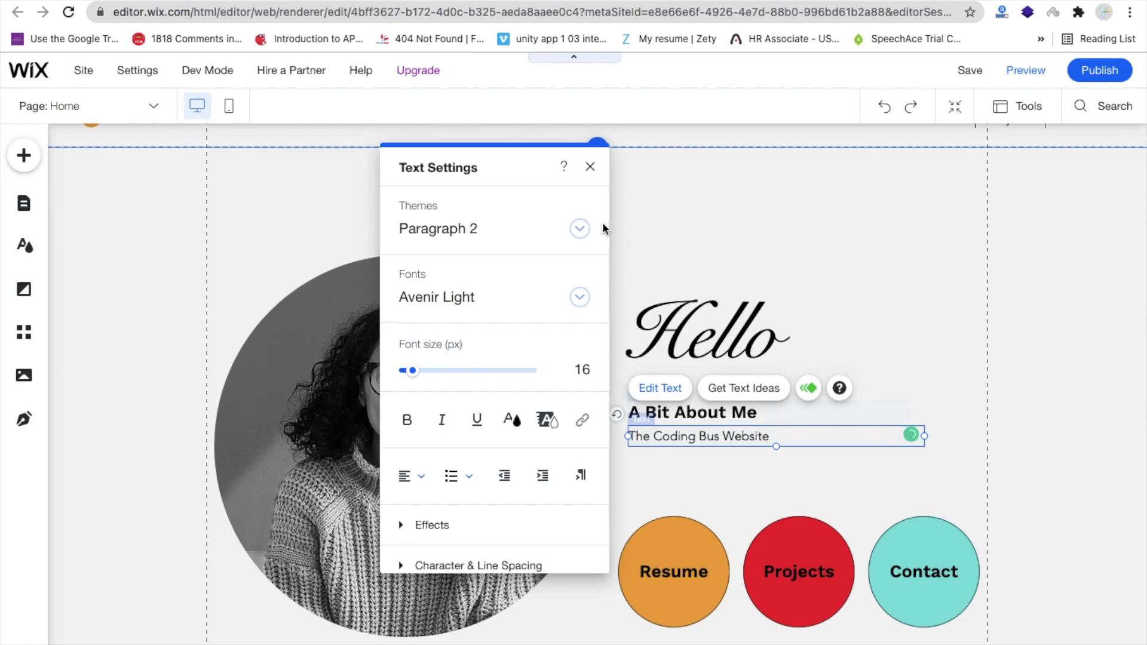
{"action": "key", "text": "Escape"}
- Select the portrait photo on the Home page
{"action": "left_click", "coordinate": [858, 324]}
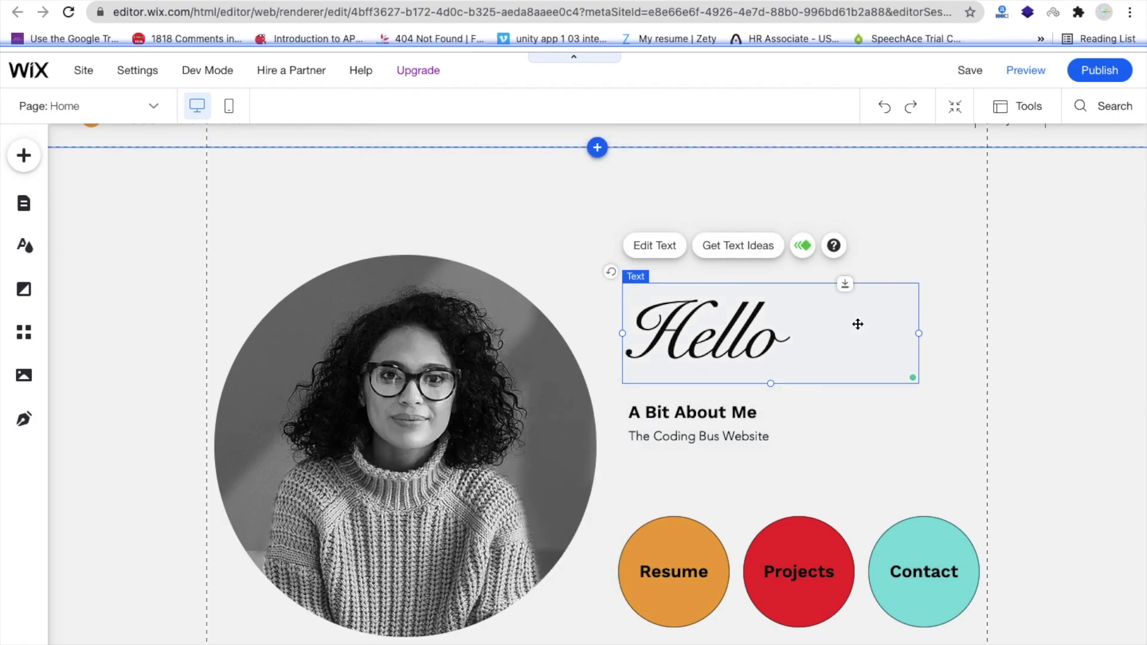
{"action": "scroll", "coordinate": [573, 402], "scroll_direction": "down", "scroll_amount": 3}
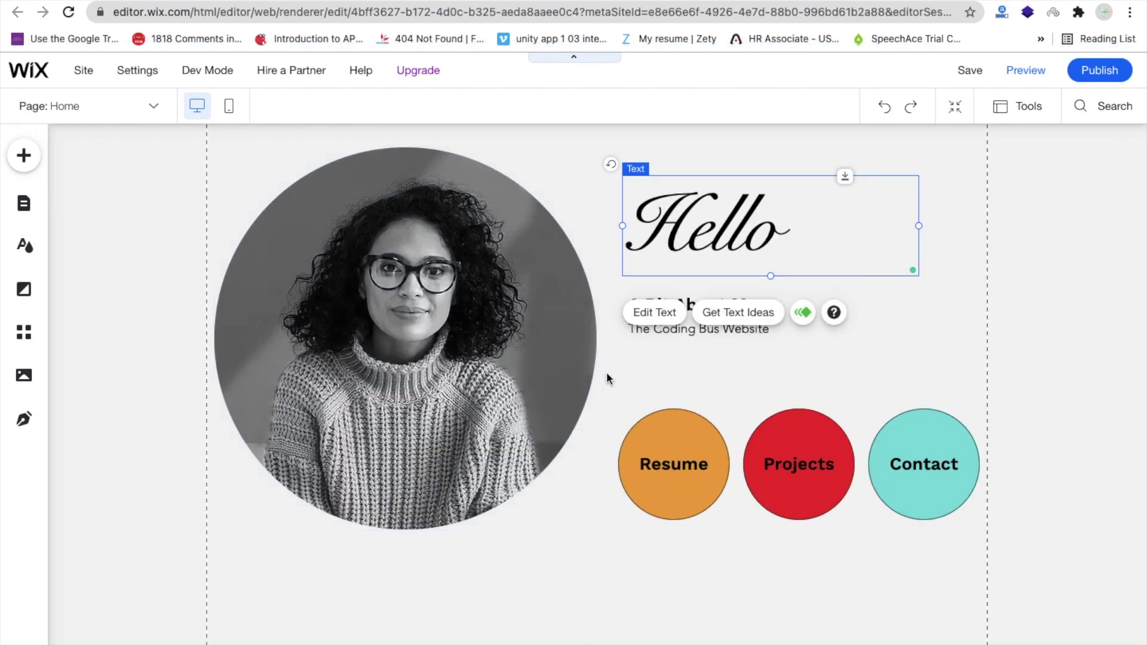
{"action": "scroll", "coordinate": [607, 374], "scroll_direction": "up", "scroll_amount": 3}
{"action": "left_click", "coordinate": [416, 371]}
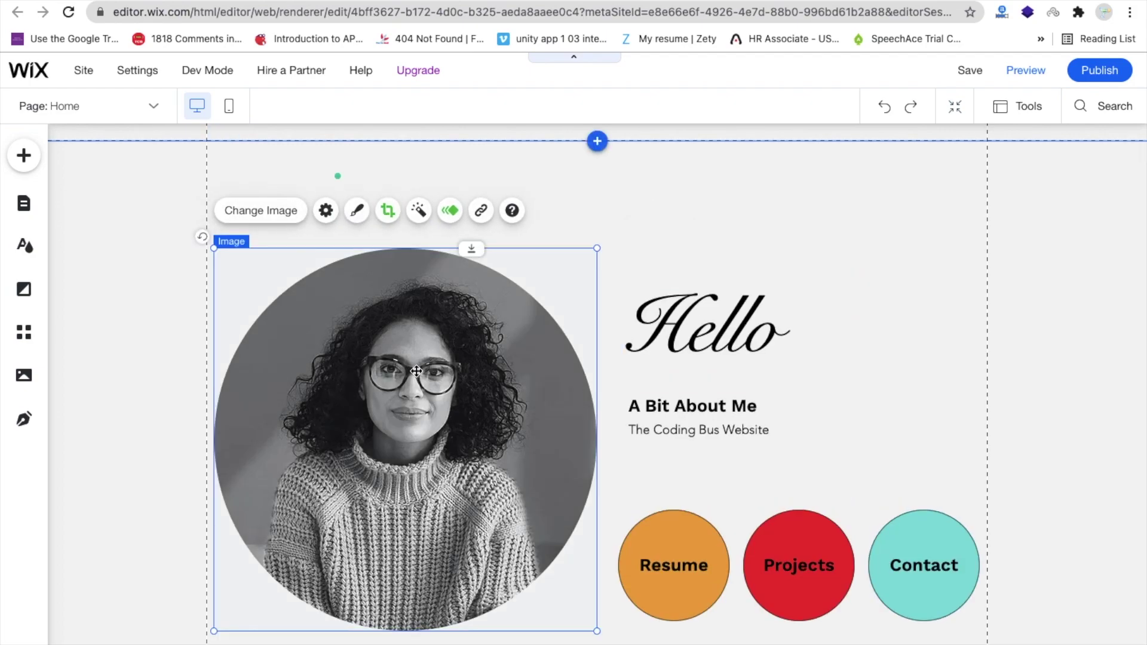
- Replace the portrait photo with the uploaded 'tcb logo copy.png' TCB bus logo
{"action": "left_click", "coordinate": [256, 210]}
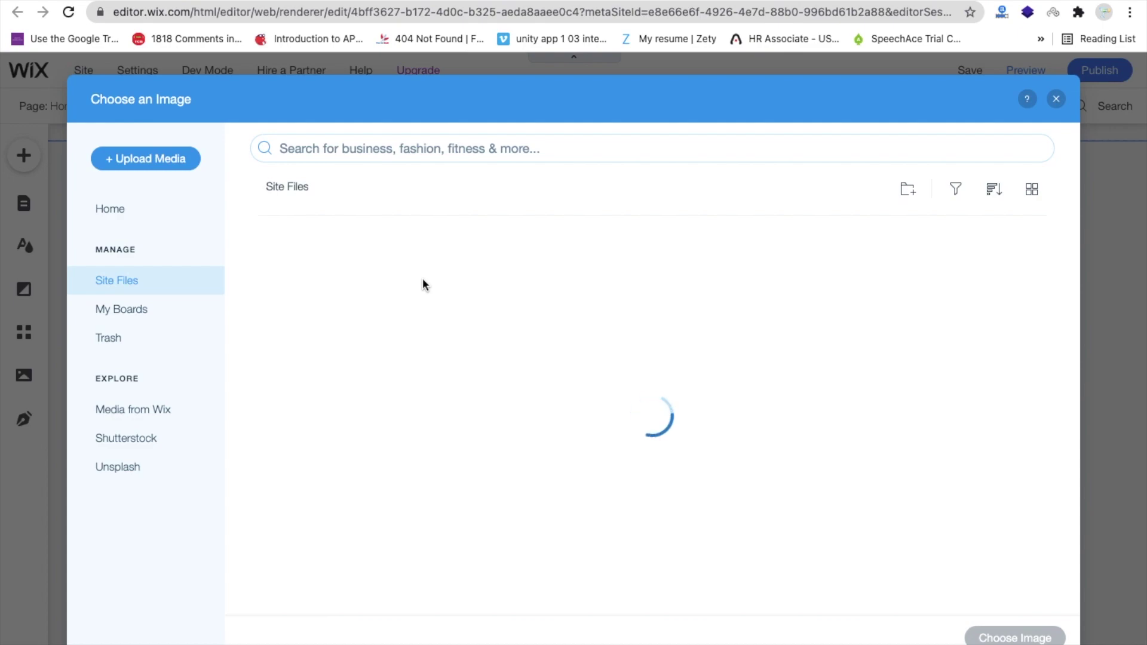
{"action": "left_click", "coordinate": [131, 161]}
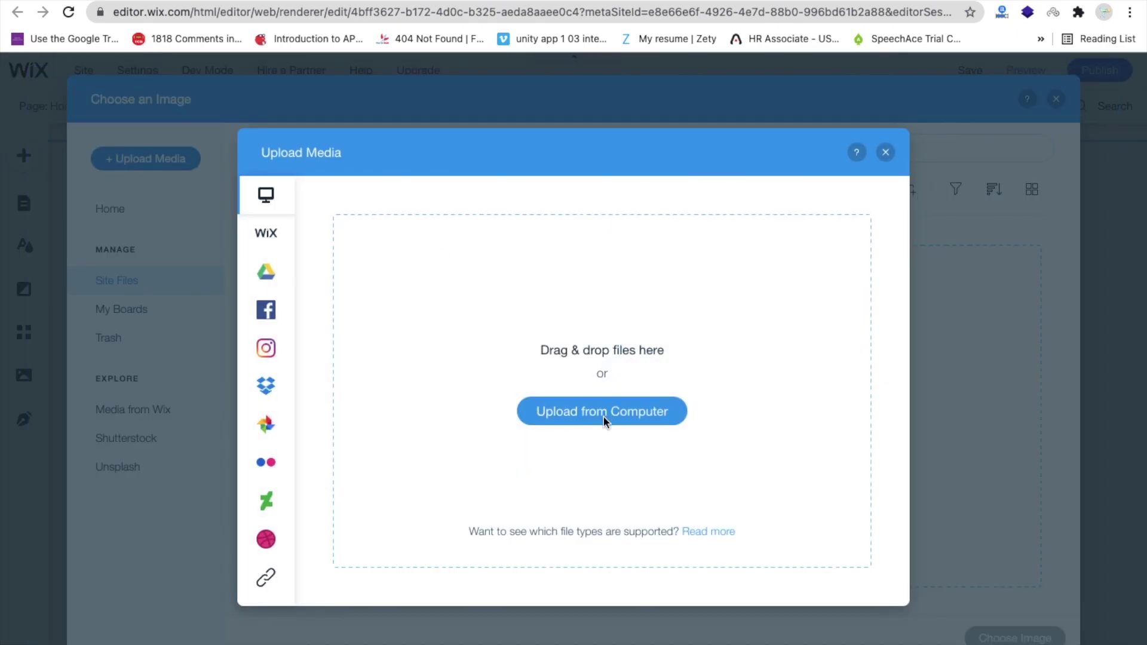
{"action": "left_click", "coordinate": [604, 422]}
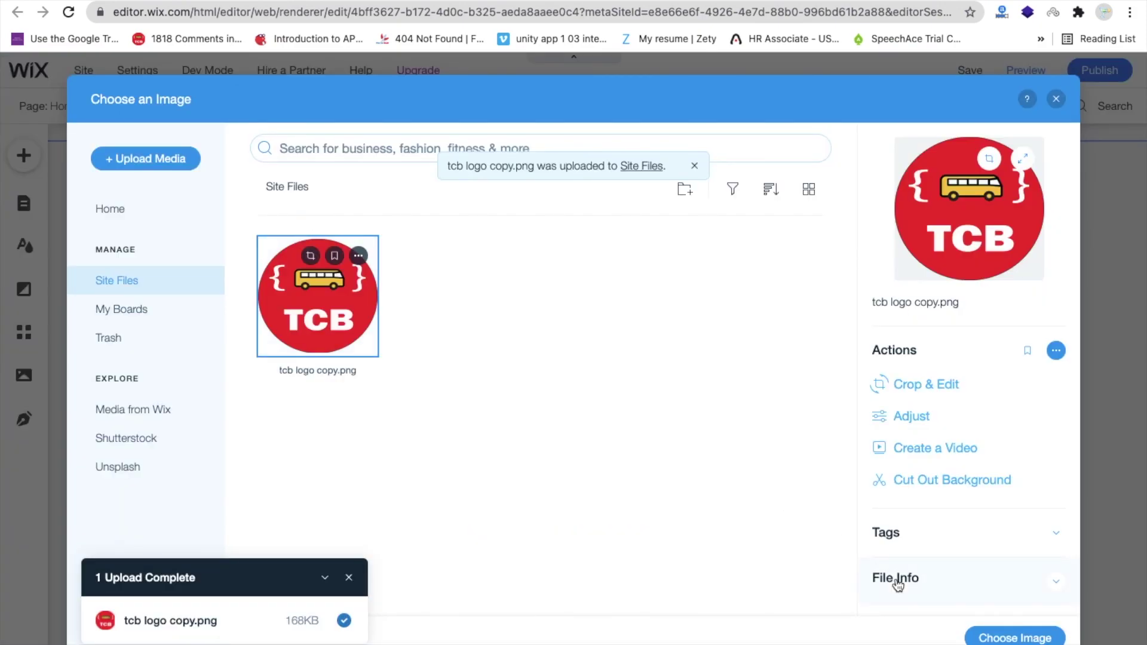
{"action": "left_click", "coordinate": [1015, 637]}
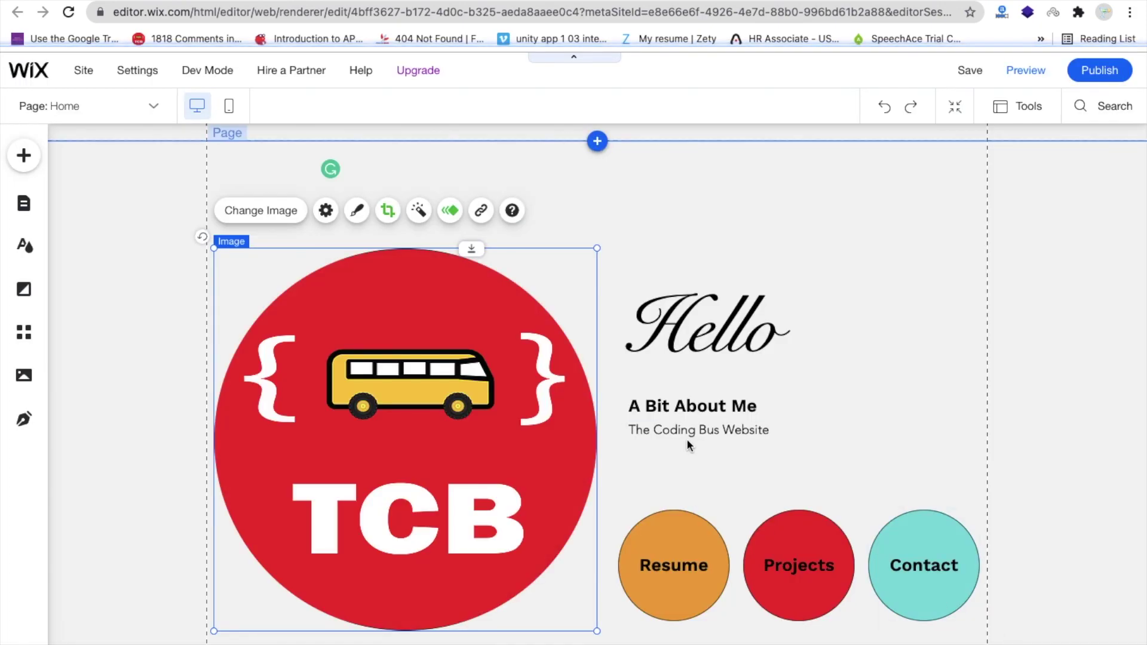
{"action": "scroll", "coordinate": [651, 430], "scroll_direction": "down", "scroll_amount": 3}
{"action": "scroll", "coordinate": [665, 258], "scroll_direction": "up", "scroll_amount": 4}
{"action": "left_click", "coordinate": [664, 259]}
{"action": "scroll", "coordinate": [664, 259], "scroll_direction": "down", "scroll_amount": 1}
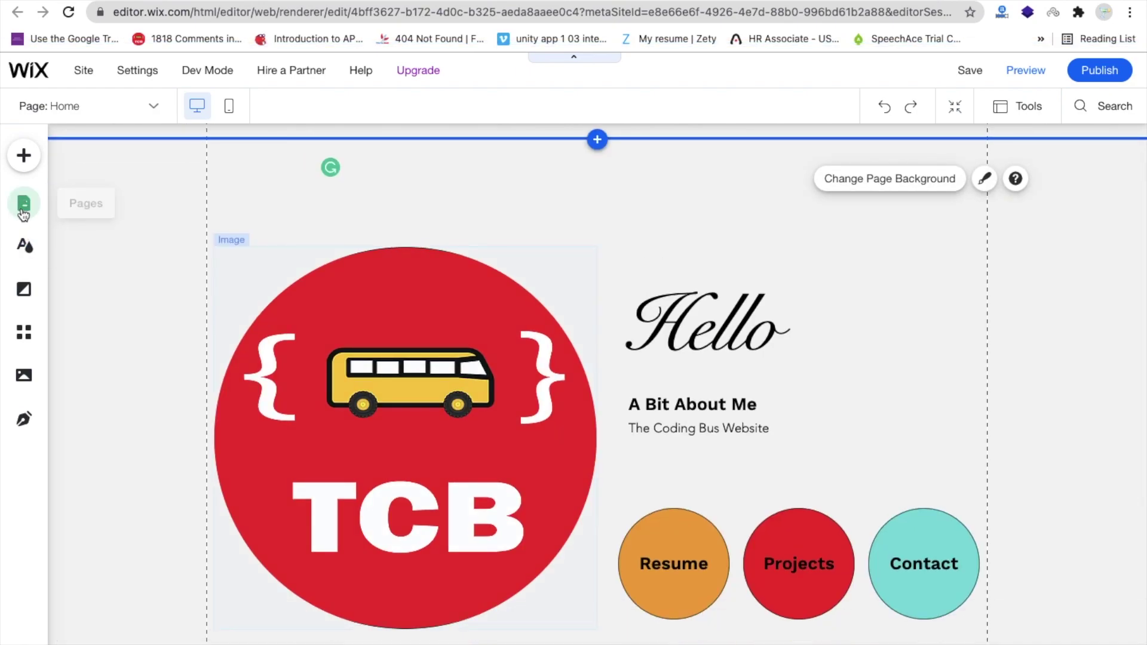
- Open the Projects page from the Site Pages list, then close the list
{"action": "left_click", "coordinate": [24, 206]}
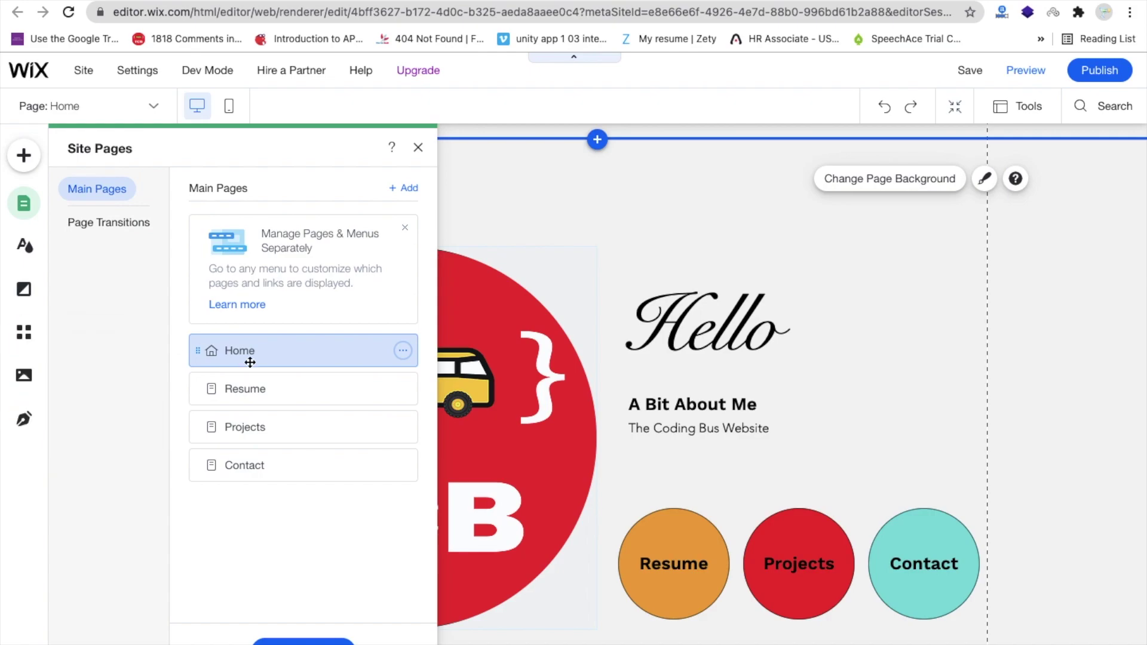
{"action": "left_click", "coordinate": [277, 420]}
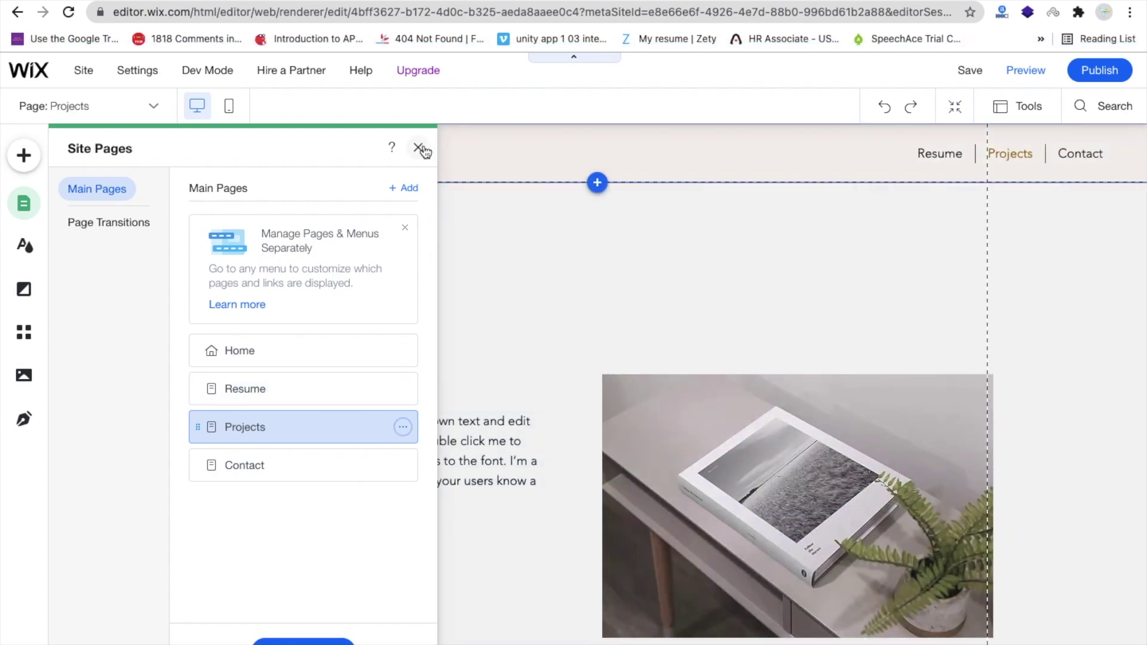
{"action": "left_click", "coordinate": [418, 147]}
{"action": "scroll", "coordinate": [590, 367], "scroll_direction": "down", "scroll_amount": 3}
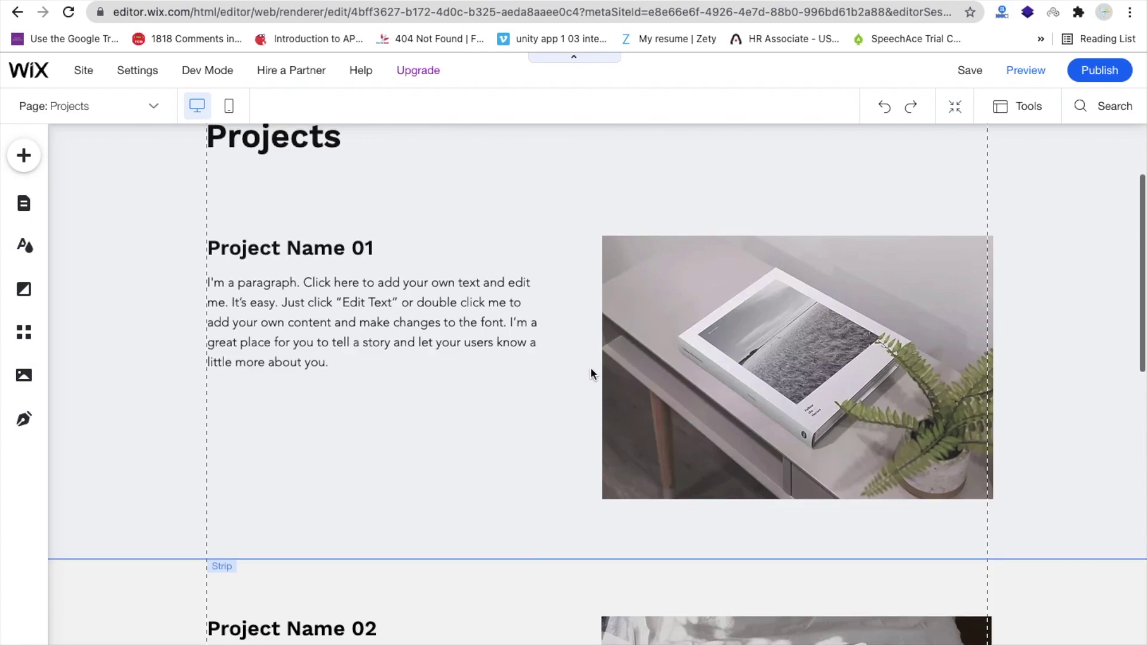
{"action": "scroll", "coordinate": [590, 367], "scroll_direction": "up", "scroll_amount": 2}
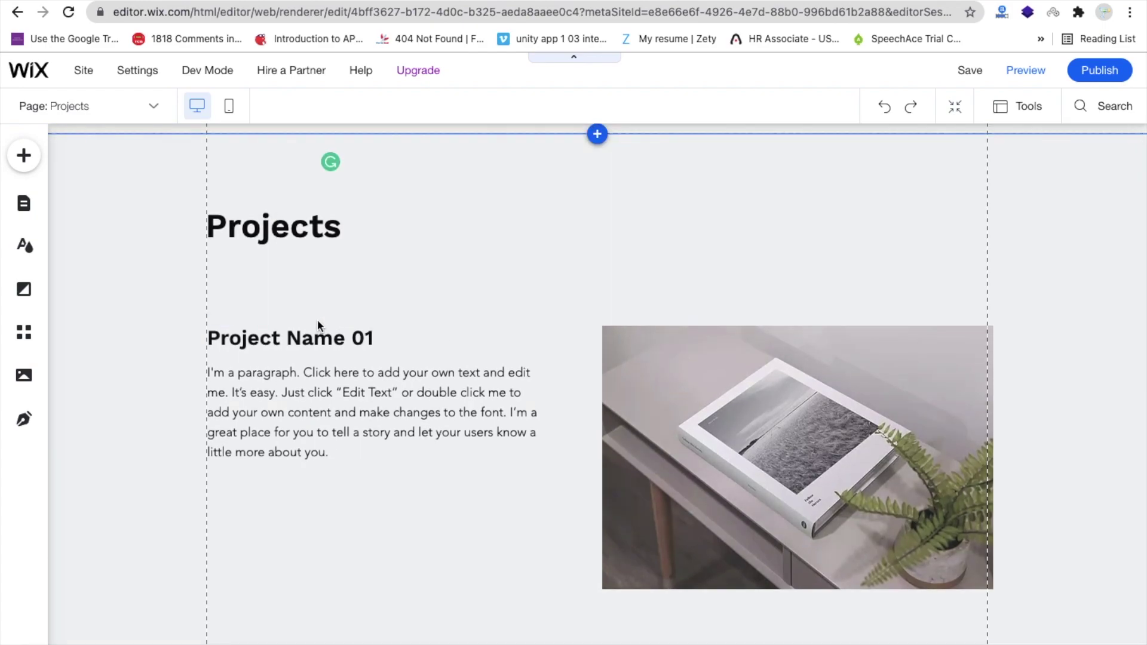
- Retitle the Project Name 01 heading 'Download Video Calling App AIA'
{"action": "double_click", "coordinate": [369, 336]}
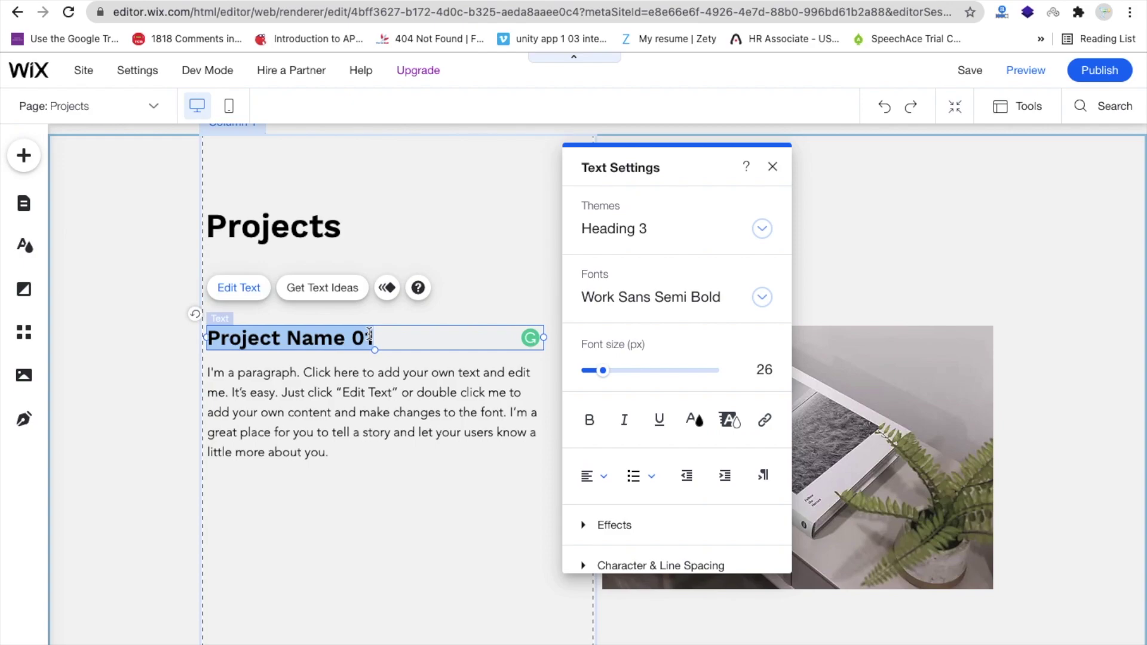
{"action": "type", "text": "Down"}
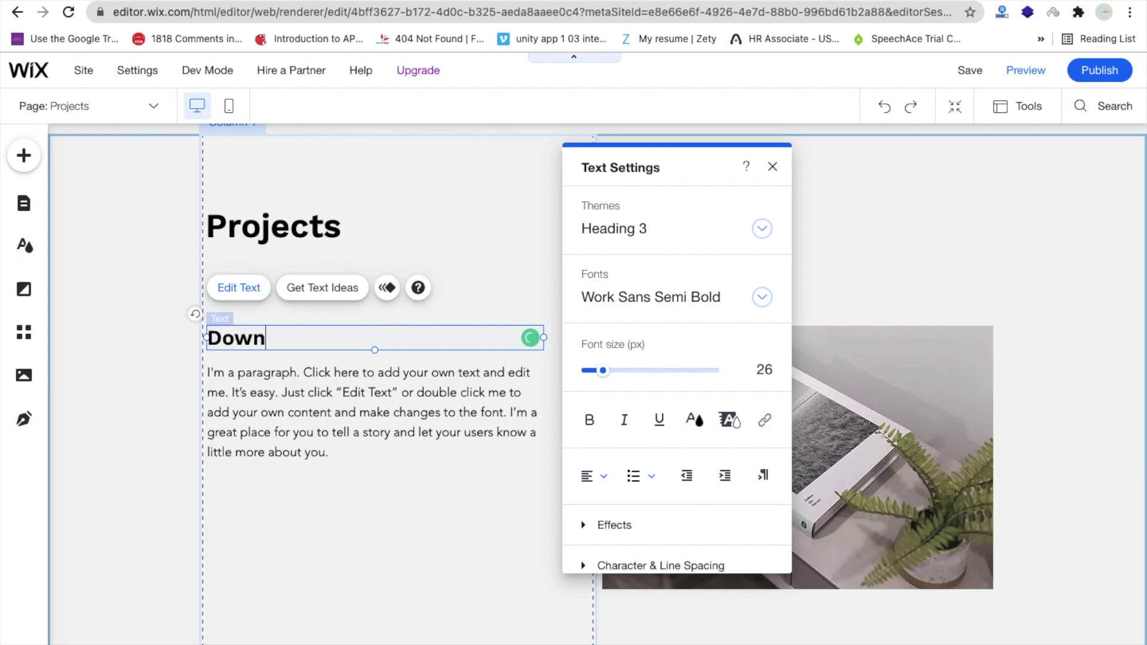
{"action": "type", "text": "load Video Ca"}
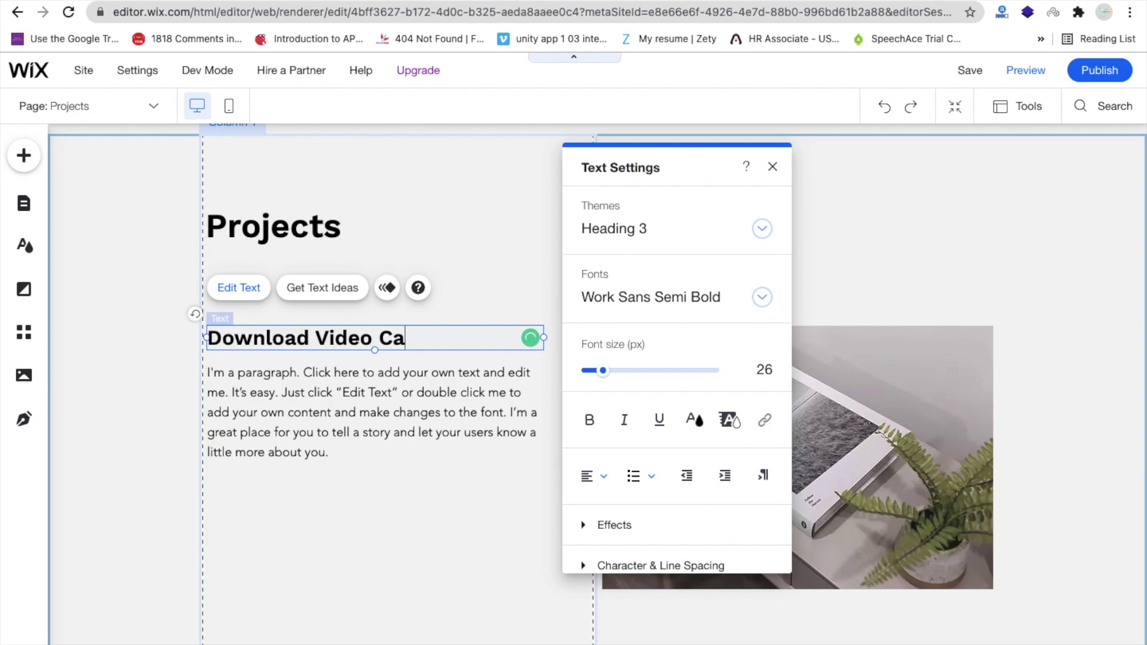
{"action": "type", "text": "lling App AIA"}
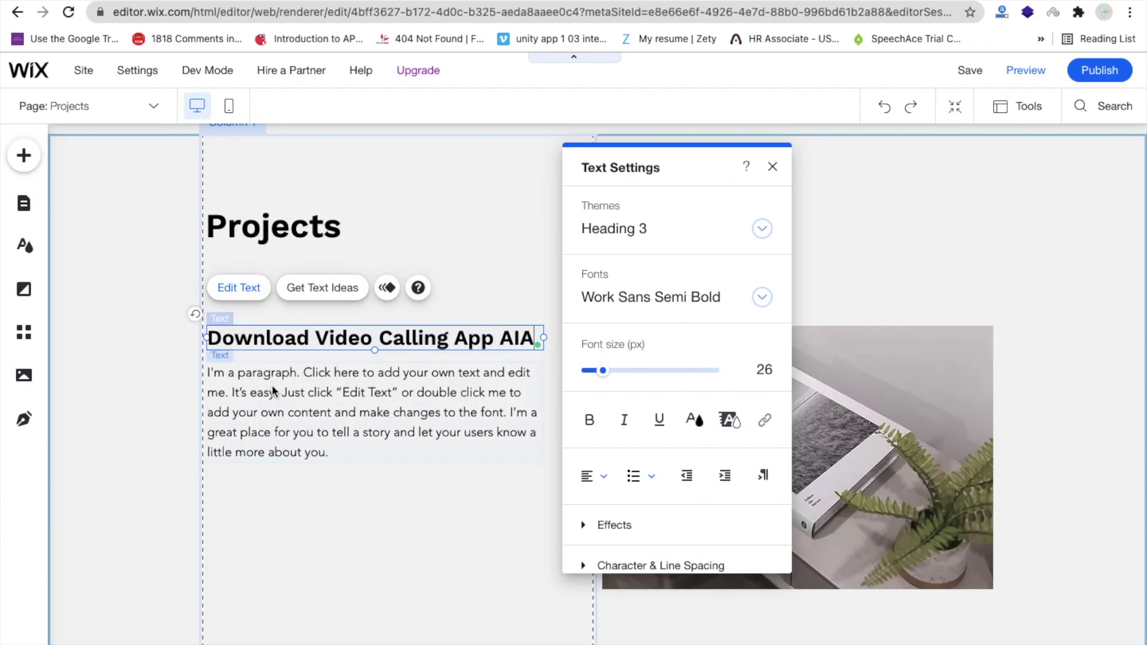
{"action": "left_click", "coordinate": [275, 392]}
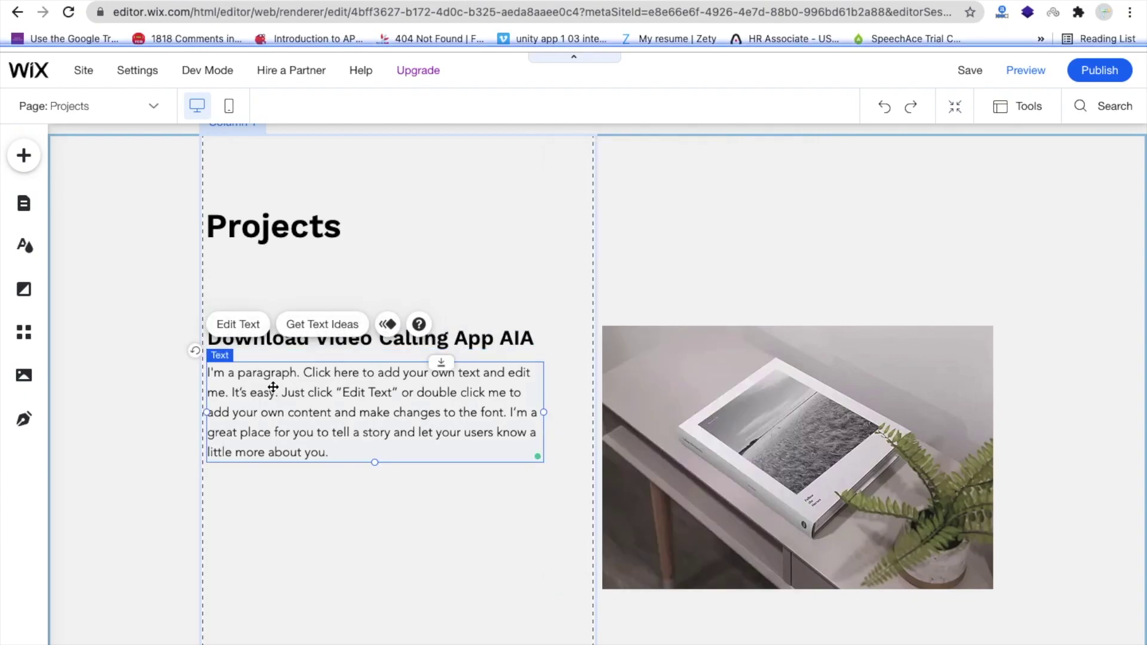
- Replace the first project's placeholder paragraph with 'Video calling app code file.'
{"action": "double_click", "coordinate": [301, 394]}
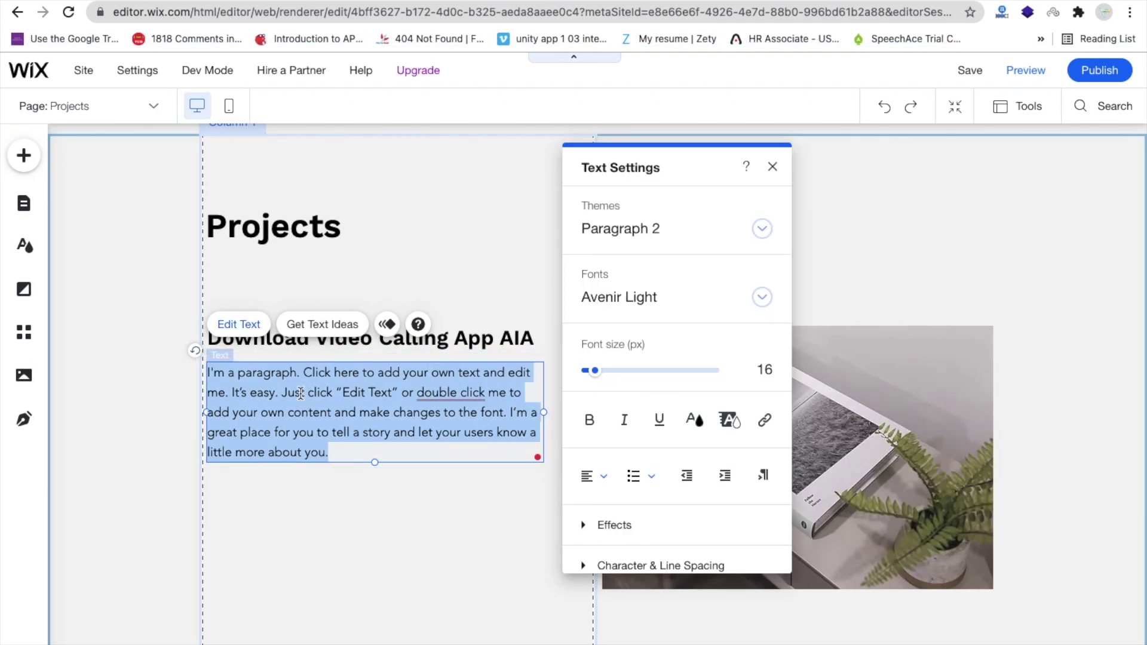
{"action": "type", "text": "Video calling app code file."}
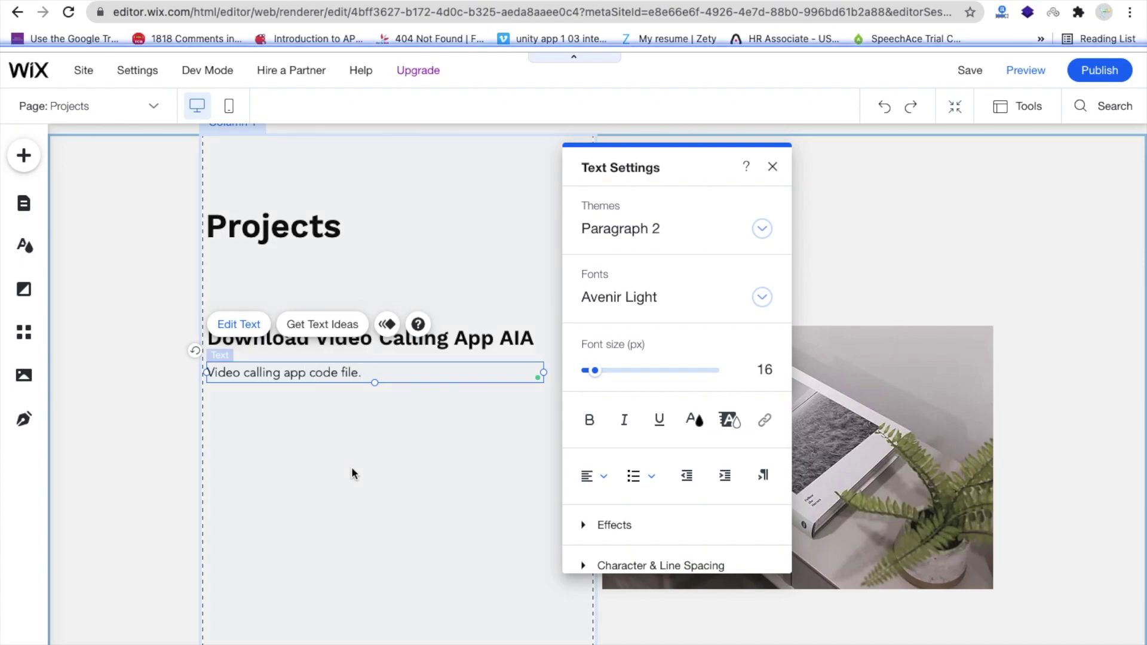
{"action": "left_click", "coordinate": [353, 472]}
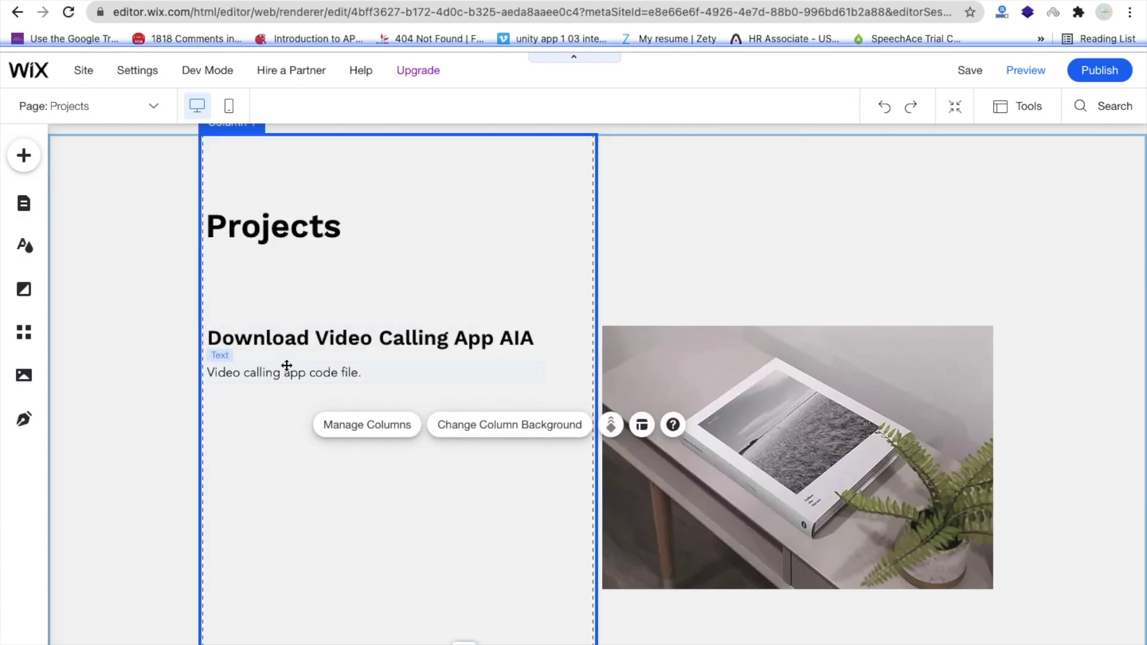
{"action": "left_click", "coordinate": [373, 378]}
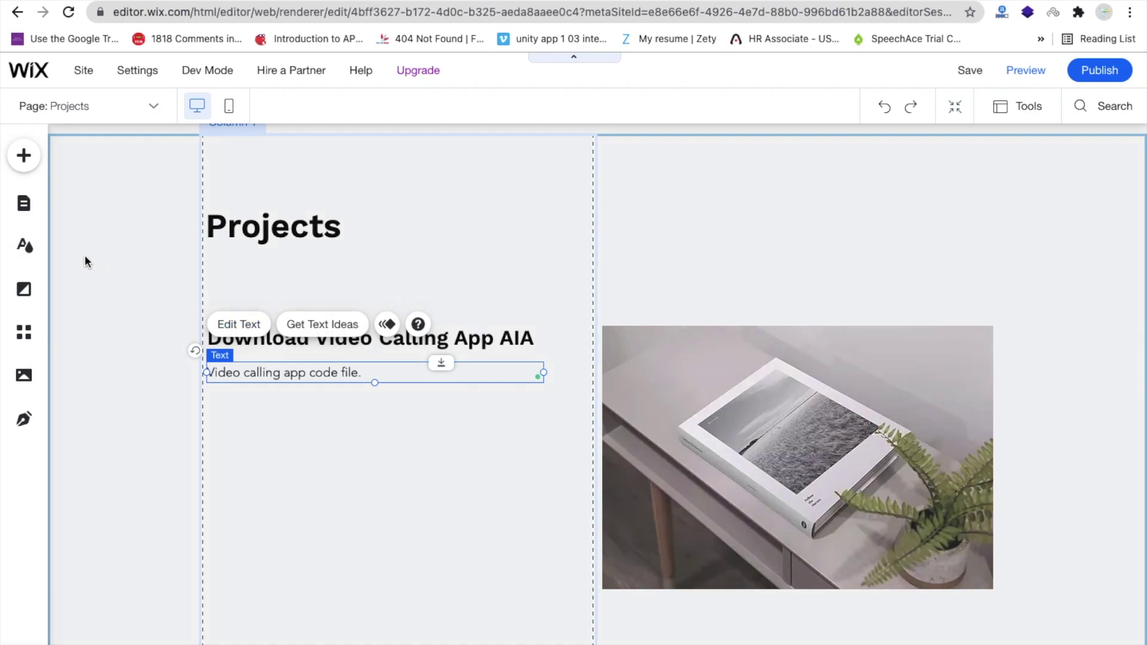
- Add the yellow CLICK ME button from Text & Icon Buttons beneath the first project's description
{"action": "left_click", "coordinate": [16, 168]}
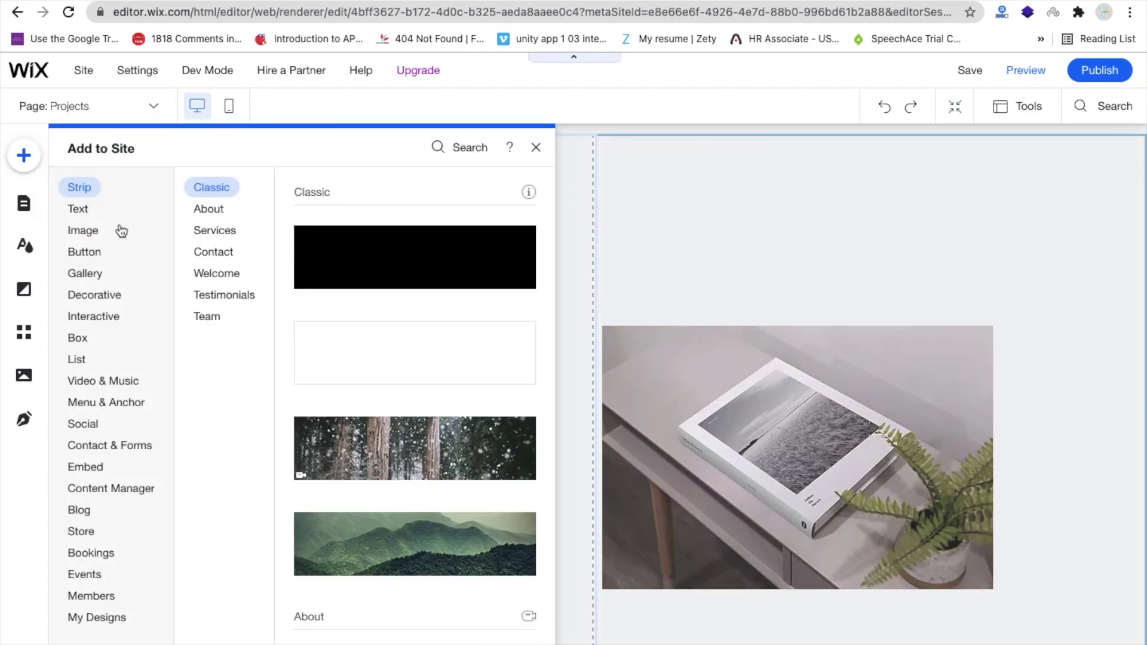
{"action": "left_click", "coordinate": [106, 252]}
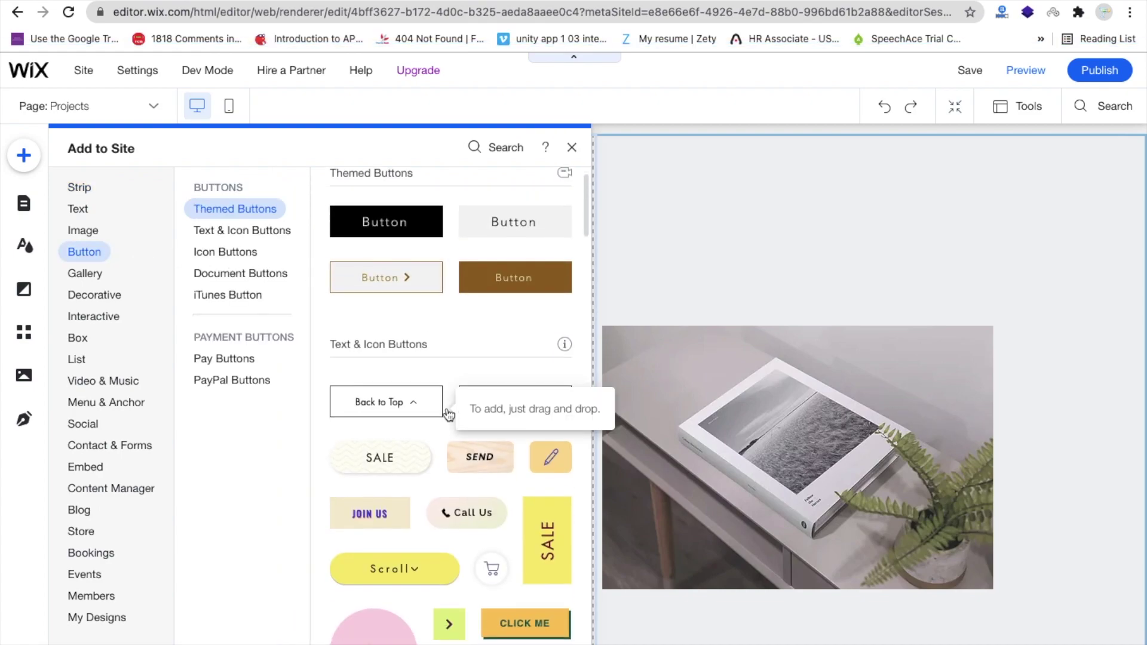
{"action": "scroll", "coordinate": [448, 430], "scroll_direction": "down", "scroll_amount": 3}
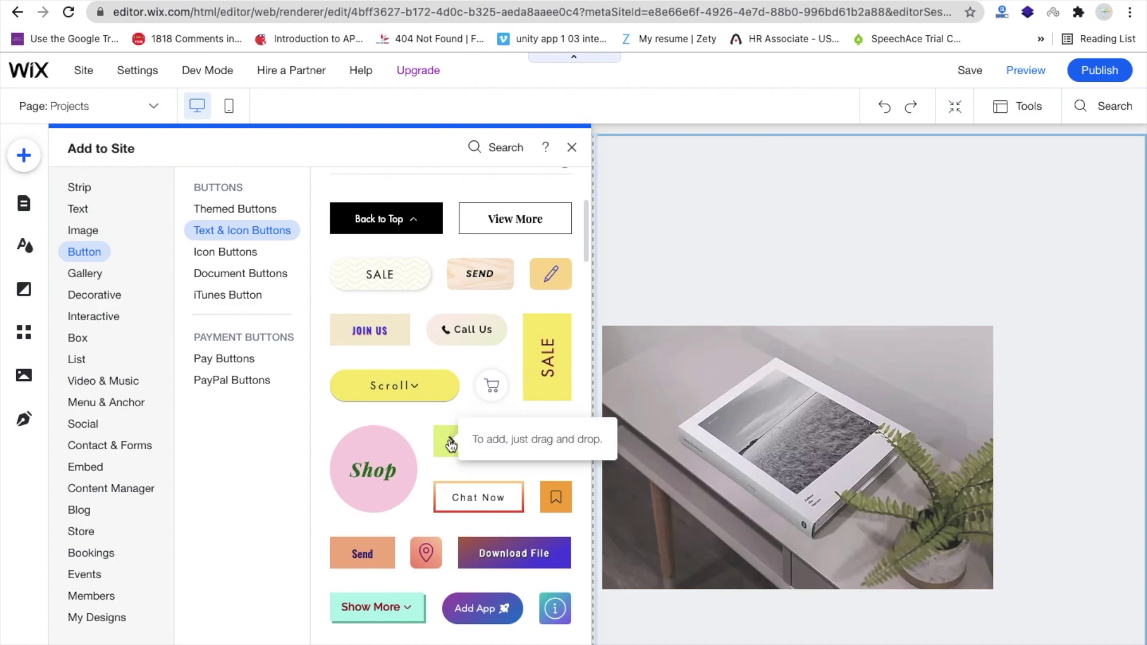
{"action": "scroll", "coordinate": [454, 448], "scroll_direction": "down", "scroll_amount": 4}
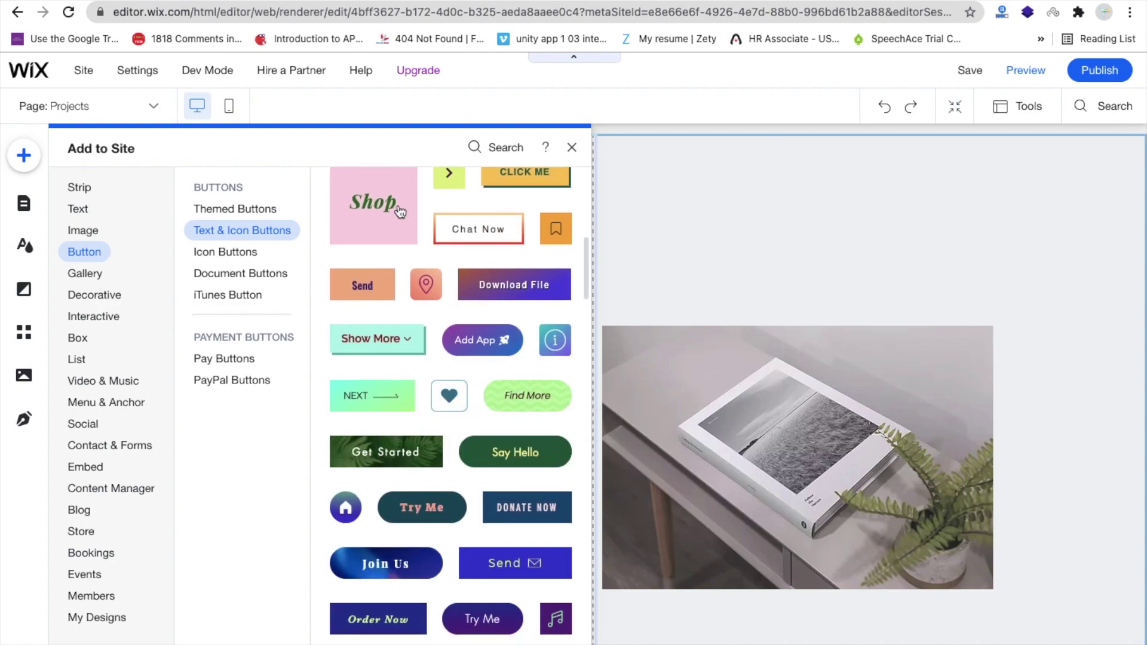
{"action": "scroll", "coordinate": [459, 463], "scroll_direction": "down", "scroll_amount": 4}
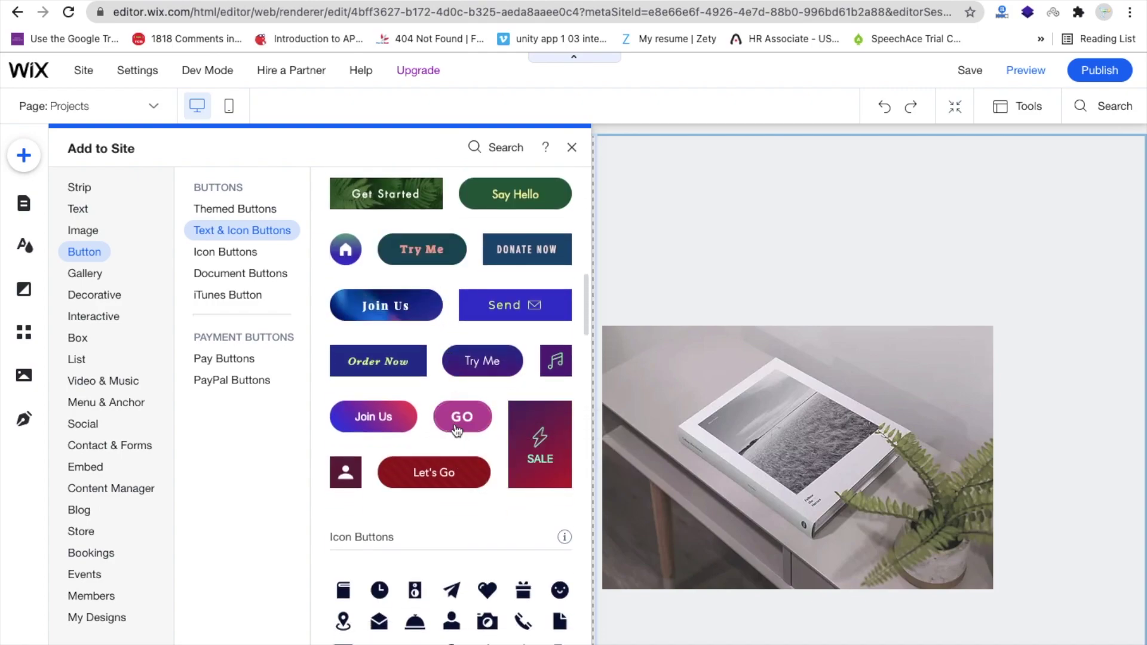
{"action": "scroll", "coordinate": [458, 431], "scroll_direction": "up", "scroll_amount": 10}
{"action": "scroll", "coordinate": [457, 430], "scroll_direction": "down", "scroll_amount": 4}
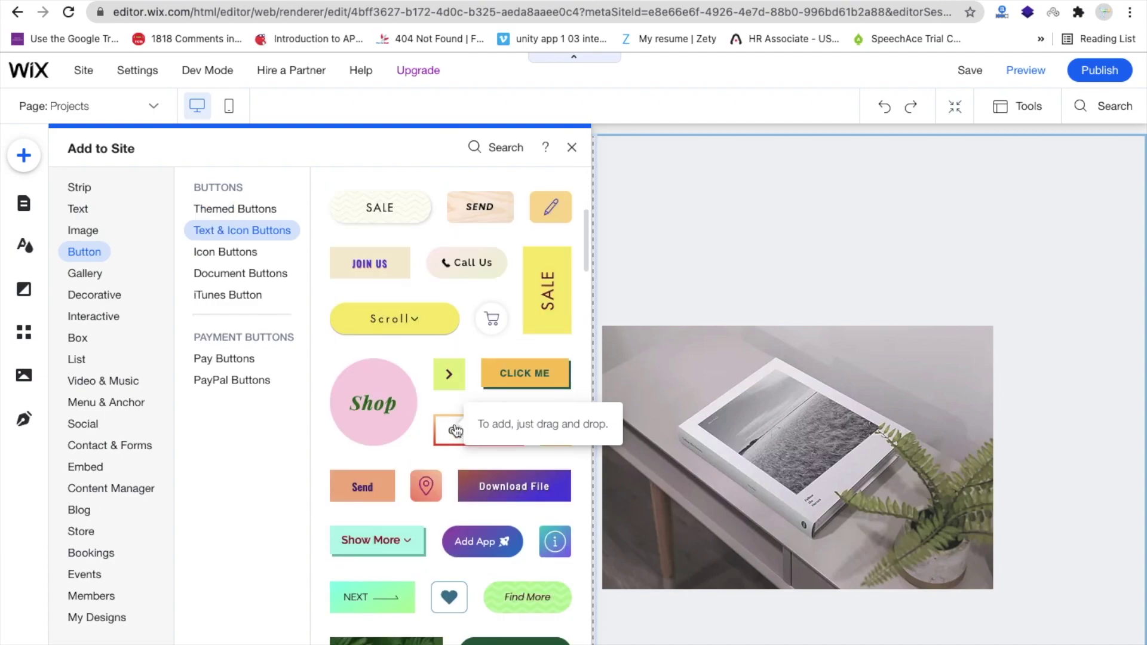
{"action": "scroll", "coordinate": [456, 430], "scroll_direction": "down", "scroll_amount": 2}
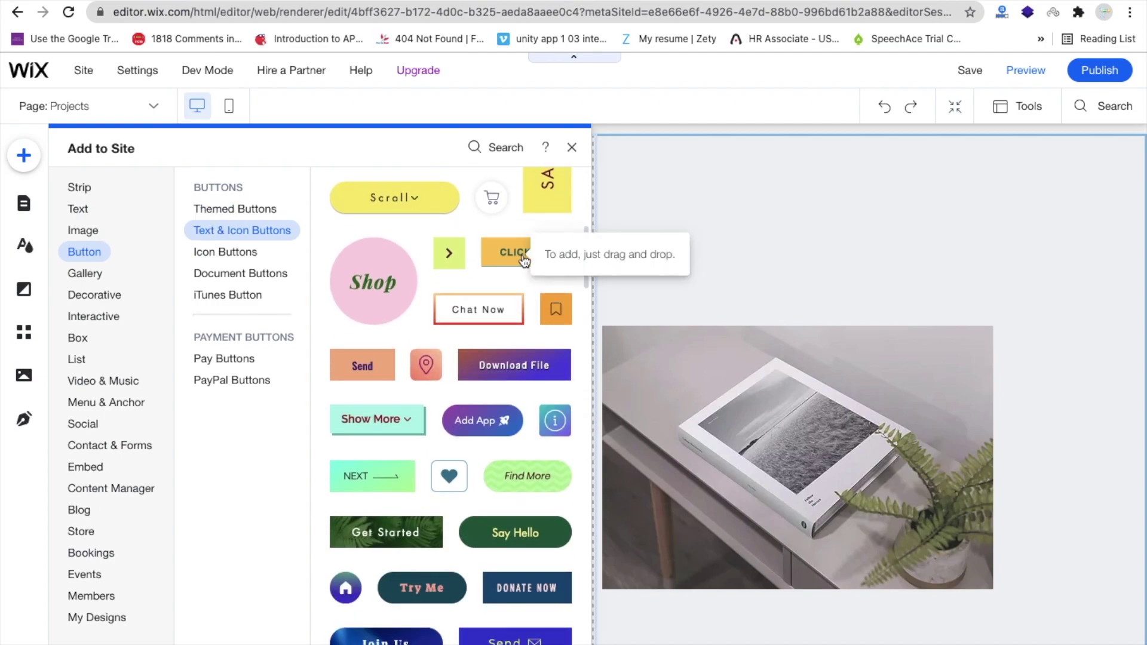
{"action": "left_click_drag", "start_coordinate": [523, 261], "coordinate": [388, 405]}
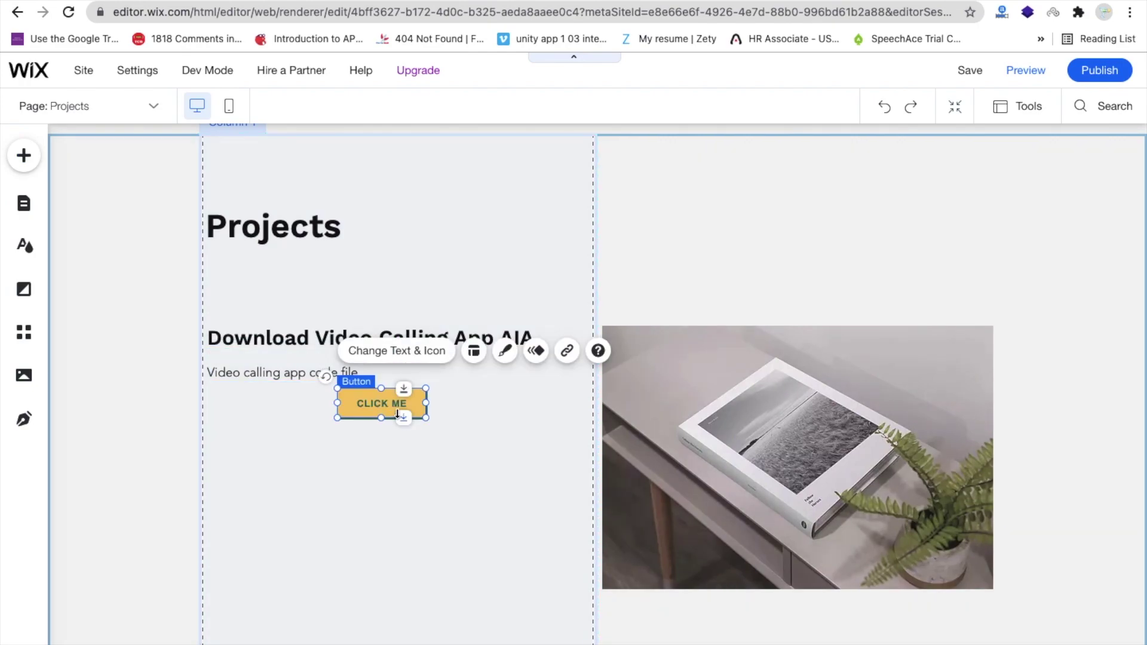
- Change the new button's label to 'Download AIA'
{"action": "double_click", "coordinate": [383, 403]}
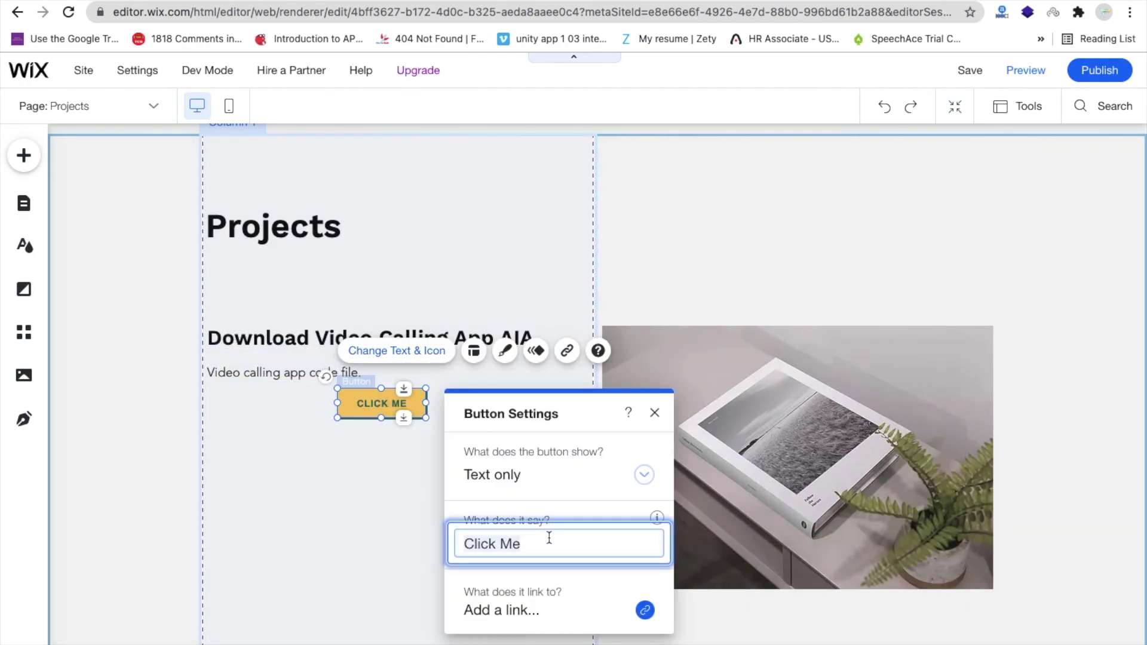
{"action": "type", "text": "D"}
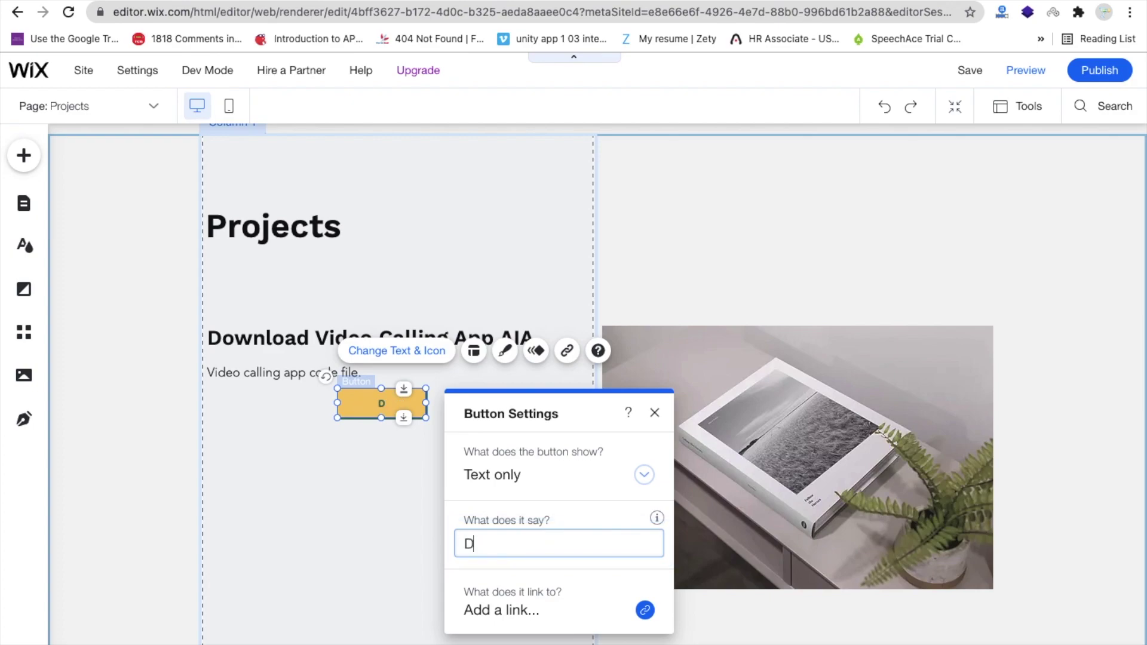
{"action": "type", "text": "ownload AIA"}
{"action": "left_click", "coordinate": [340, 528]}
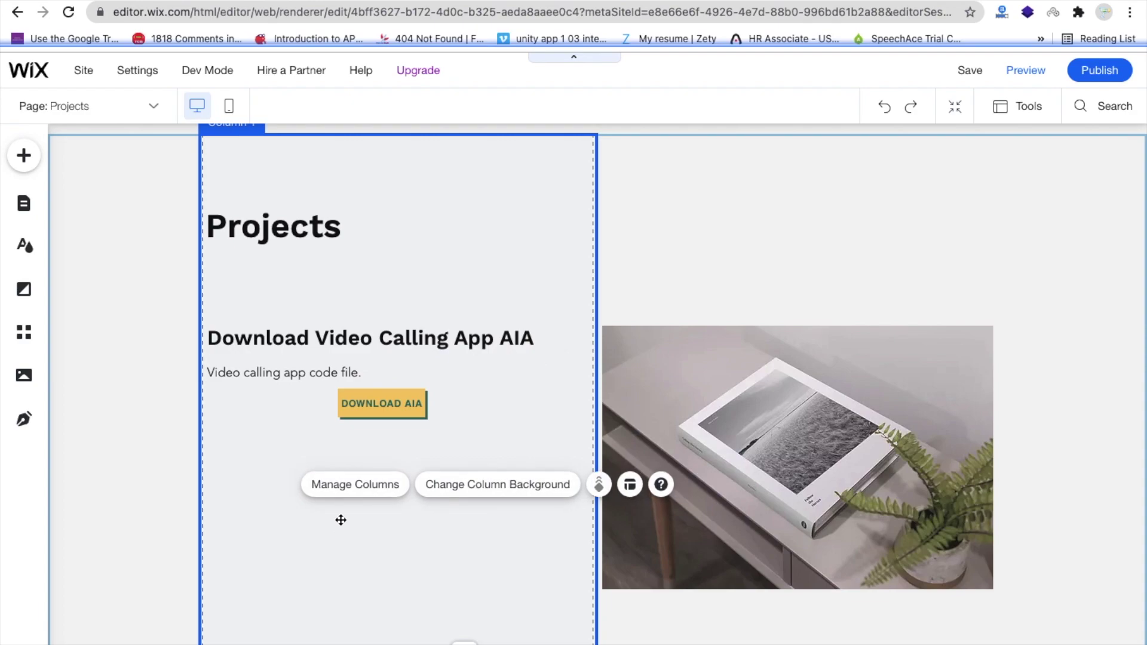
- Link the DOWNLOAD AIA button to a document, and switch to the Downloads folder
{"action": "left_click", "coordinate": [380, 410]}
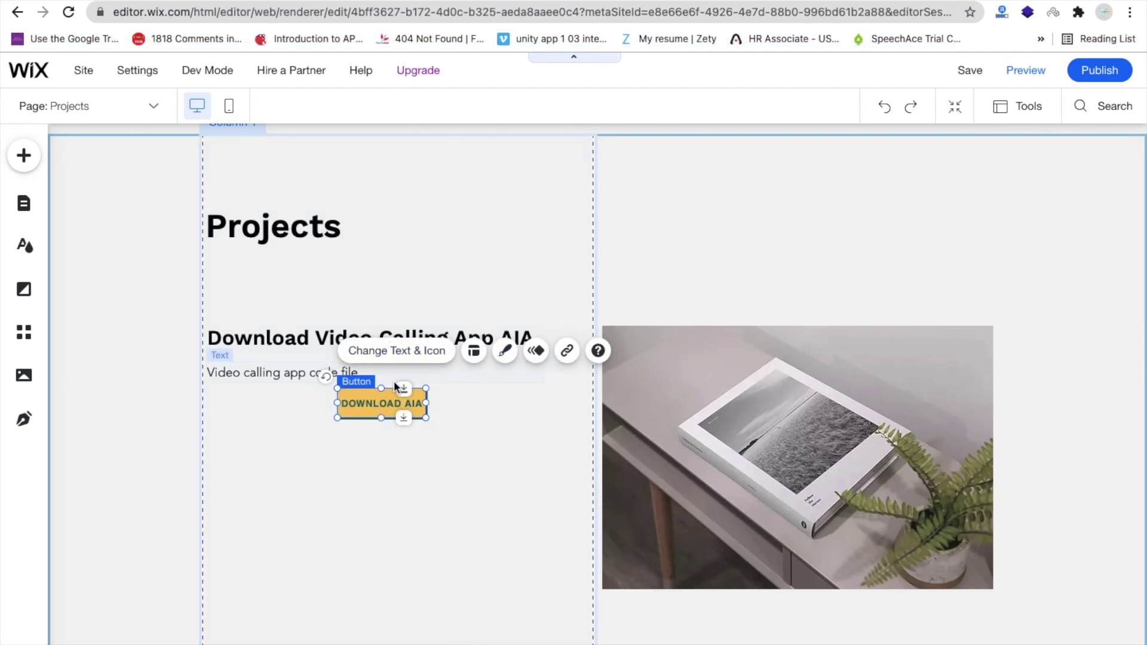
{"action": "left_click", "coordinate": [567, 350]}
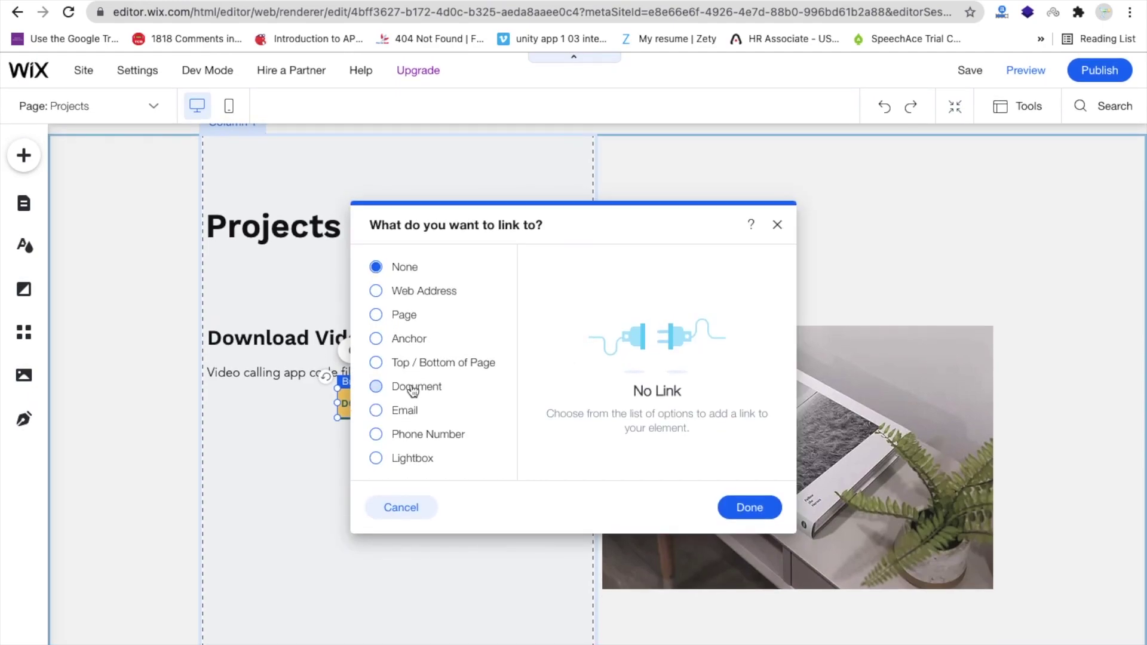
{"action": "left_click", "coordinate": [414, 391]}
{"action": "key", "text": "ctrl+Left"}
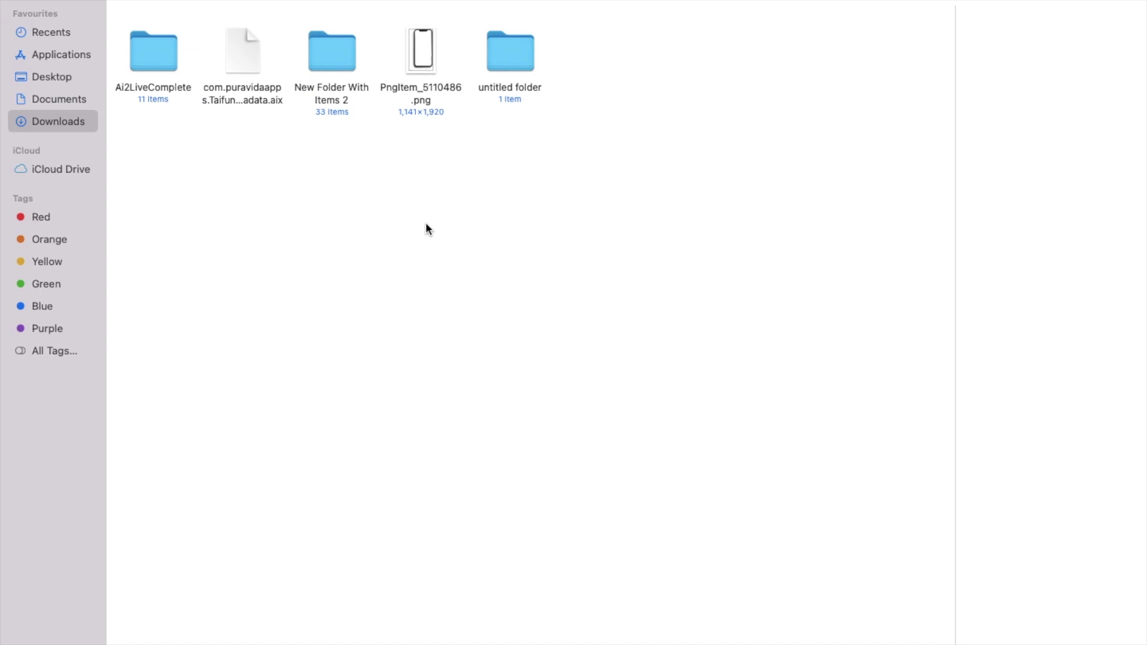
- Compress com.puravidaapps.TaifunMetadata.aix into a ZIP archive, then return to the Wix editor
{"action": "left_click", "coordinate": [238, 48]}
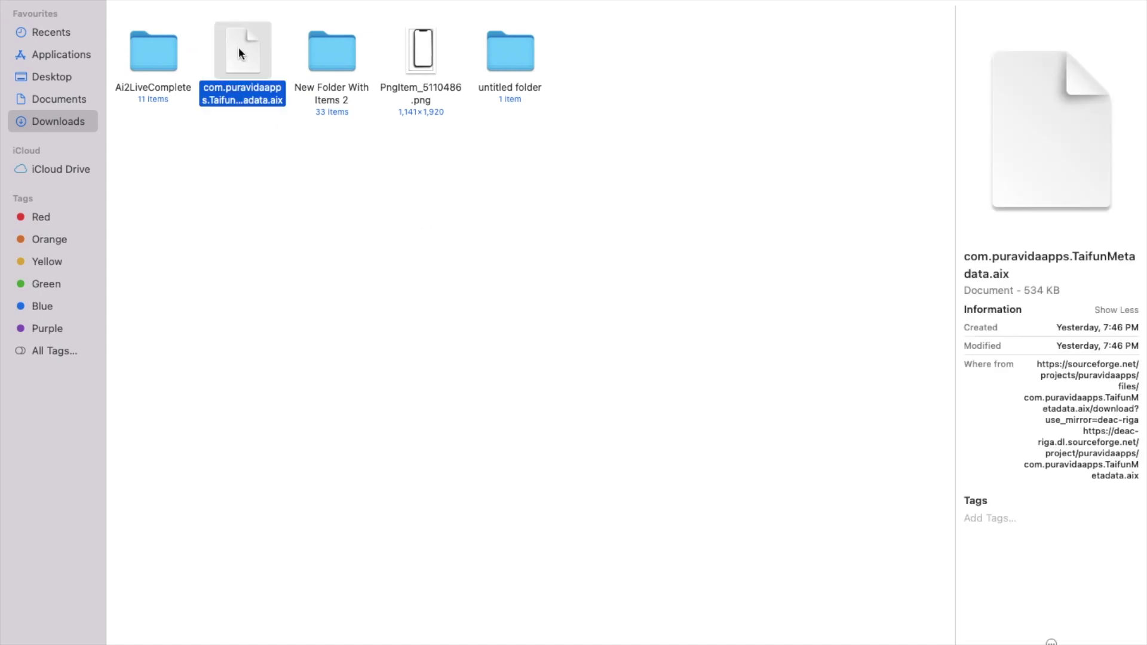
{"action": "right_click", "coordinate": [239, 48]}
{"action": "left_click", "coordinate": [332, 158]}
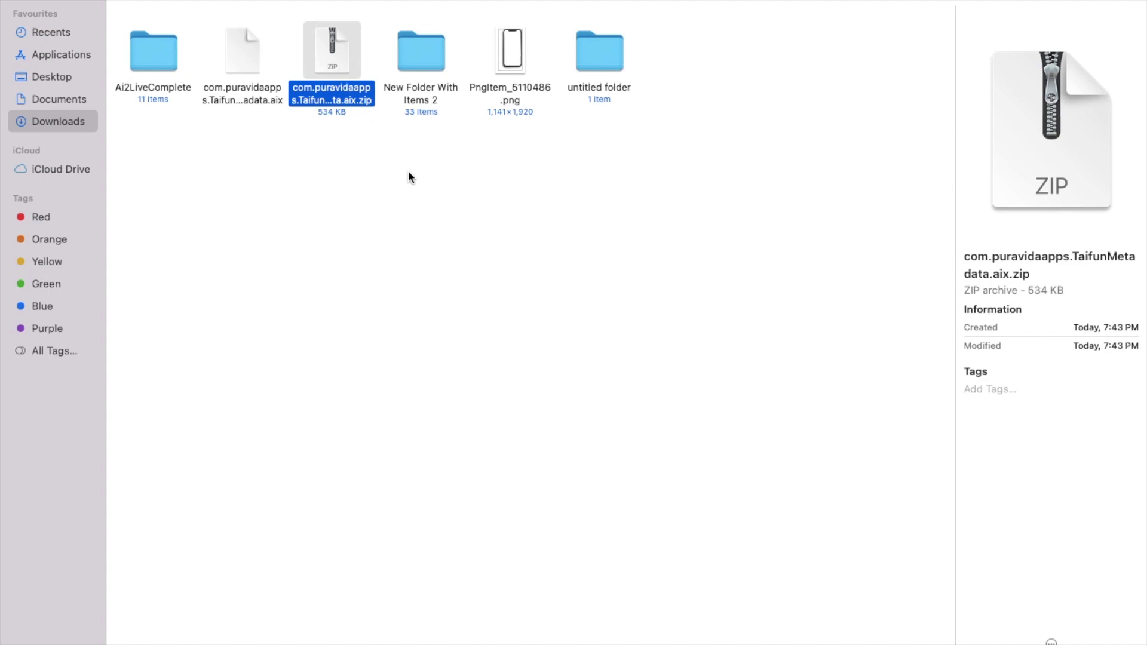
{"action": "key", "text": "ctrl+Right"}
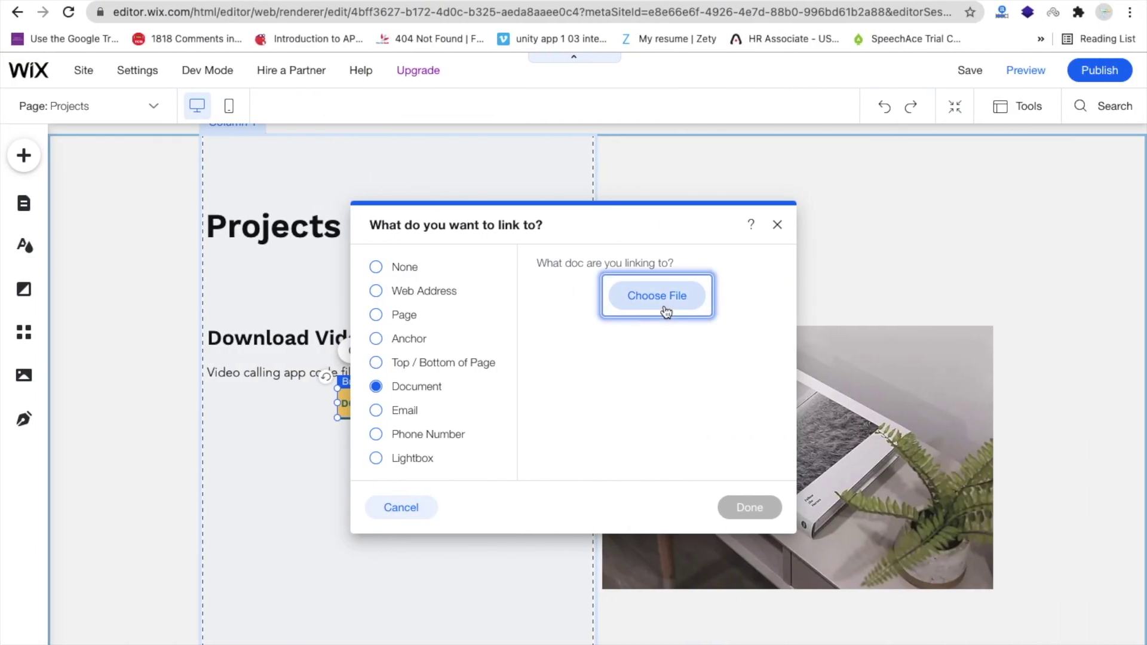
- Upload com.puravidaapps.TaifunMetadata.aix.zip to Site Files and link the DOWNLOAD AIA button to it
{"action": "left_click", "coordinate": [665, 311]}
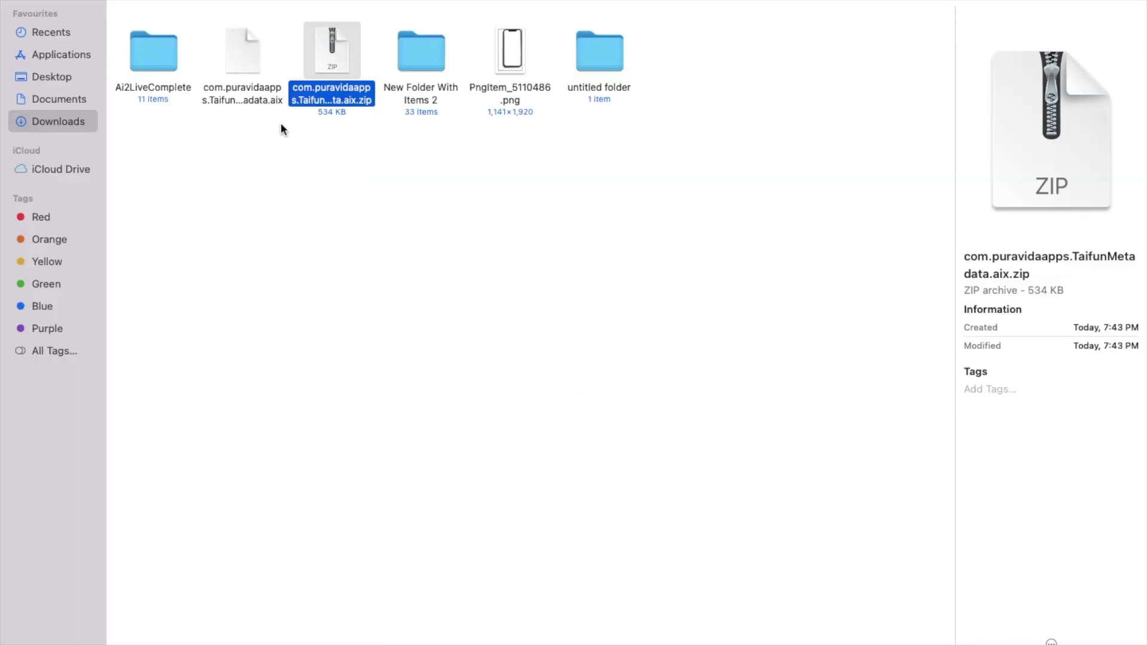
{"action": "key", "text": "ctrl+Right"}
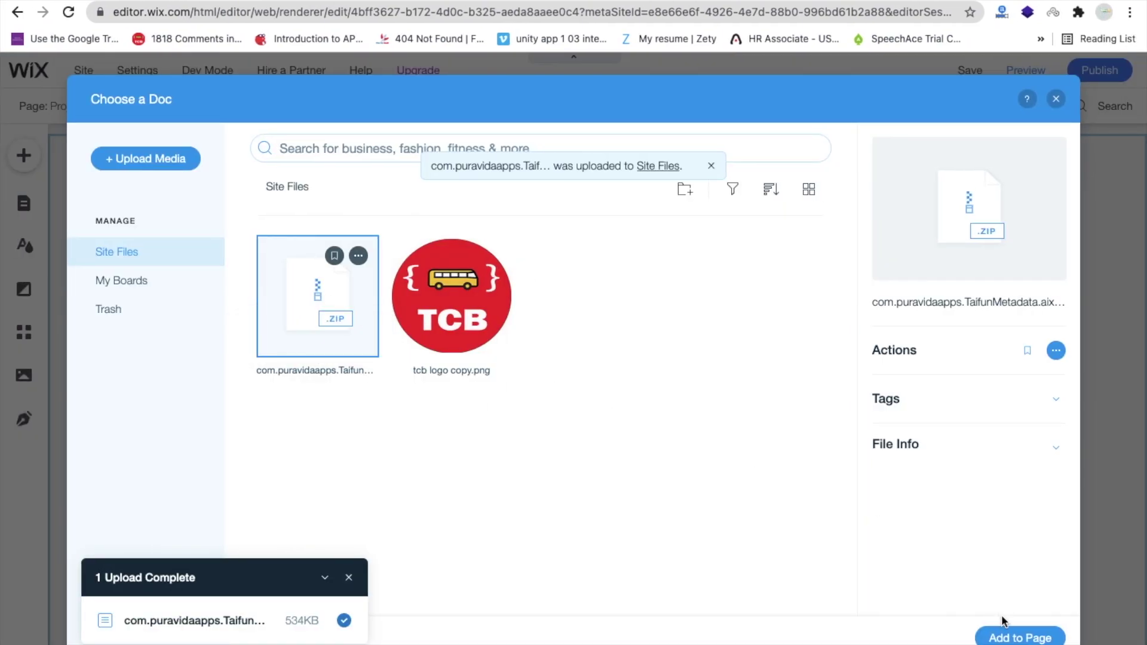
{"action": "left_click", "coordinate": [1009, 635]}
{"action": "left_click", "coordinate": [747, 509]}
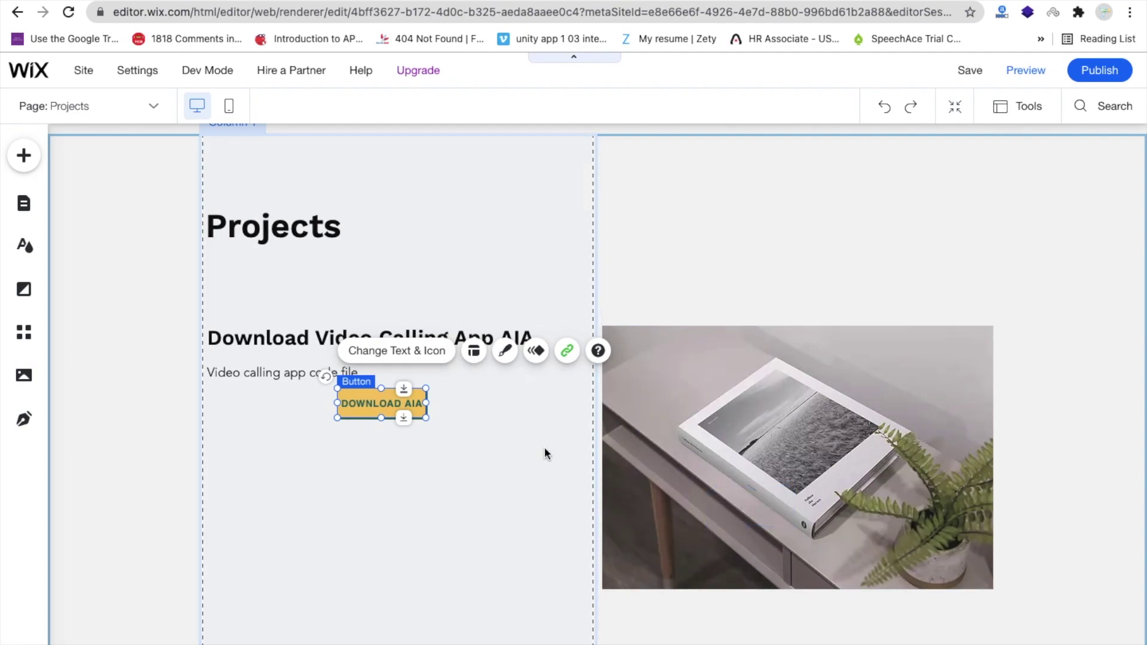
{"action": "left_click", "coordinate": [545, 454]}
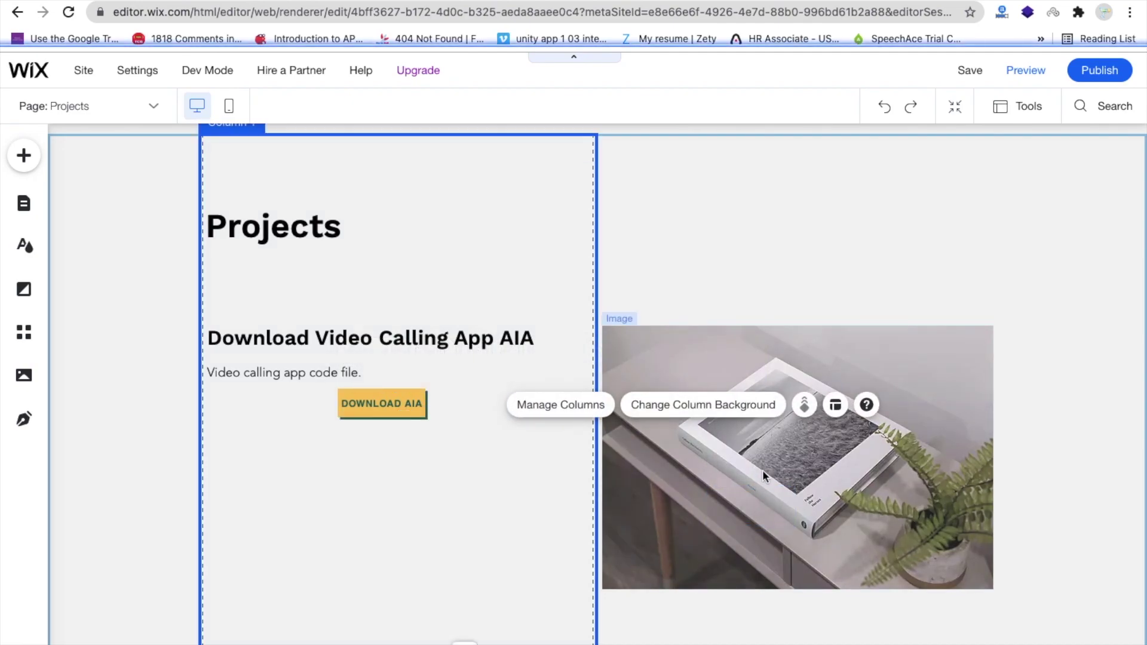
{"action": "left_click", "coordinate": [871, 477]}
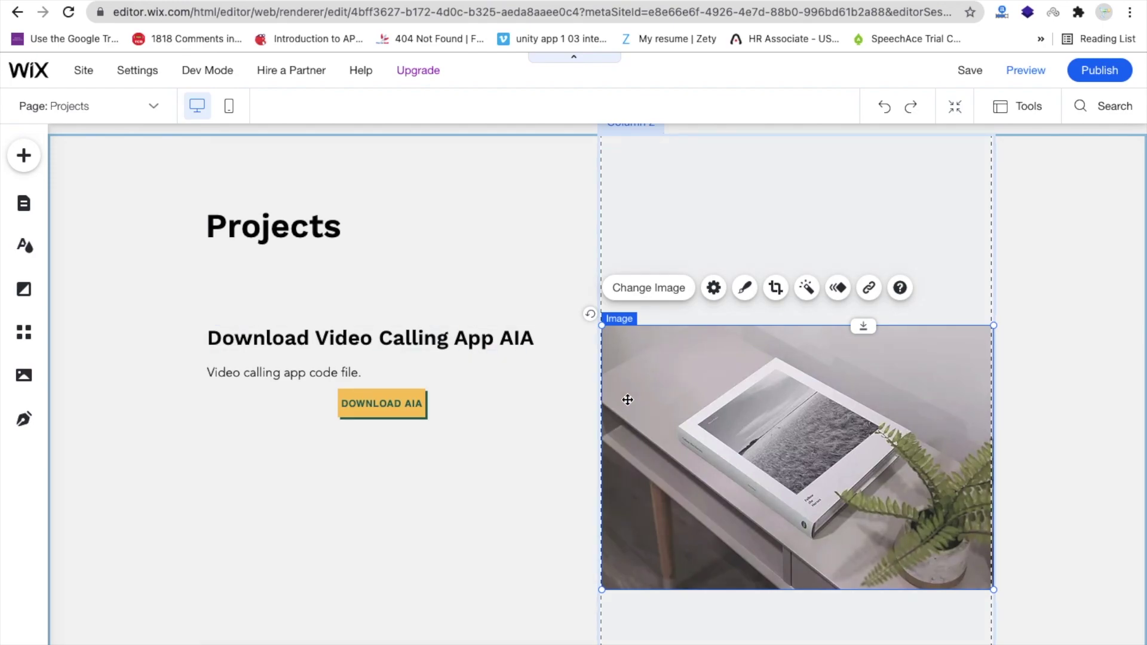
{"action": "scroll", "coordinate": [628, 400], "scroll_direction": "down", "scroll_amount": 7}
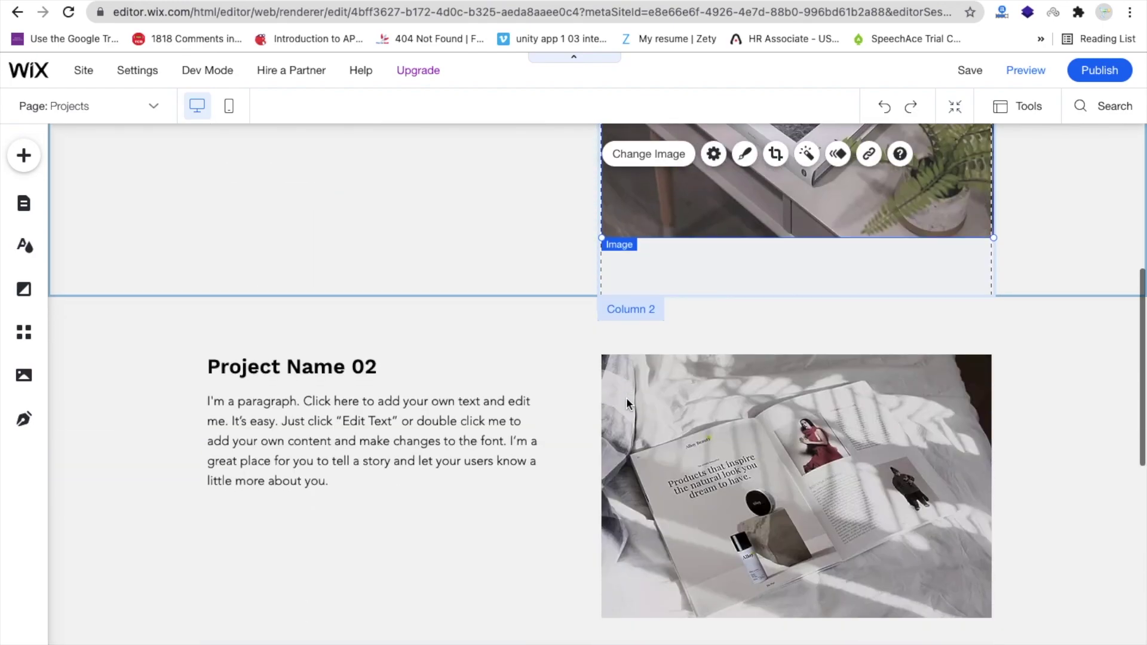
{"action": "scroll", "coordinate": [627, 400], "scroll_direction": "up", "scroll_amount": 6}
{"action": "scroll", "coordinate": [628, 399], "scroll_direction": "down", "scroll_amount": 15}
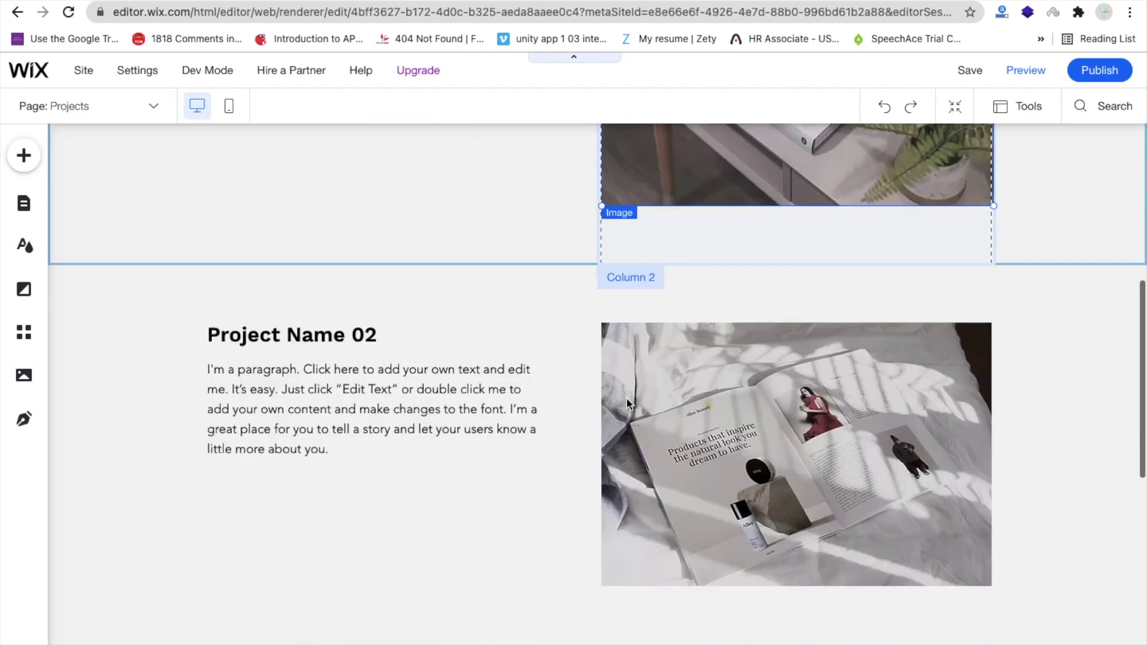
{"action": "scroll", "coordinate": [627, 404], "scroll_direction": "down", "scroll_amount": 2}
{"action": "scroll", "coordinate": [627, 396], "scroll_direction": "up", "scroll_amount": 20}
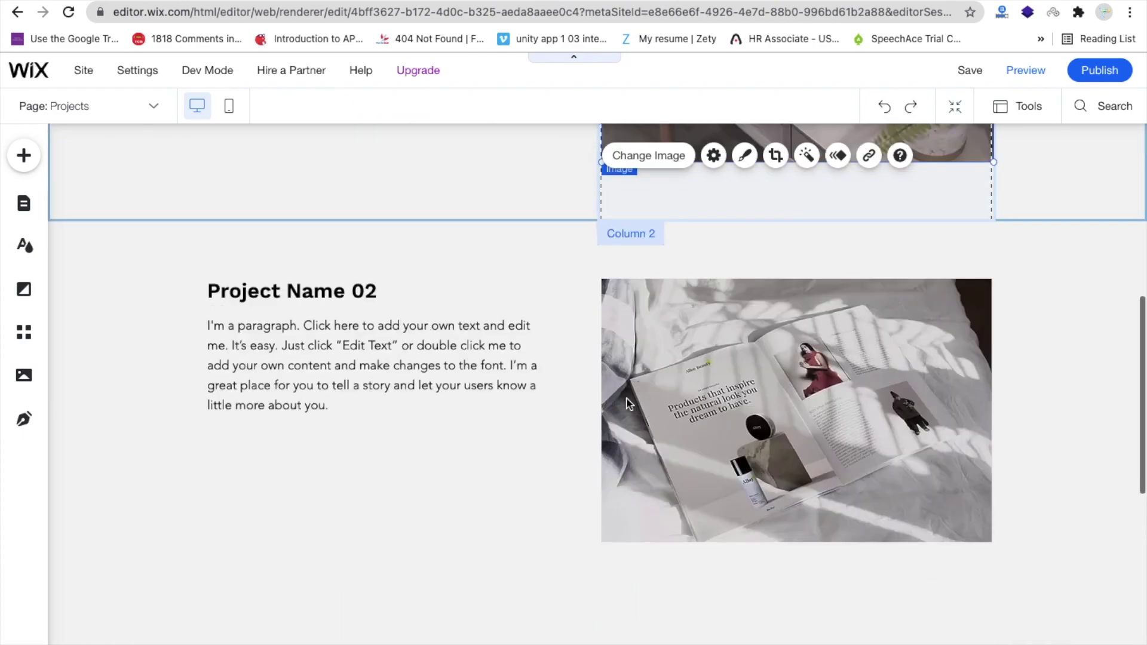
{"action": "scroll", "coordinate": [627, 400], "scroll_direction": "up", "scroll_amount": 1}
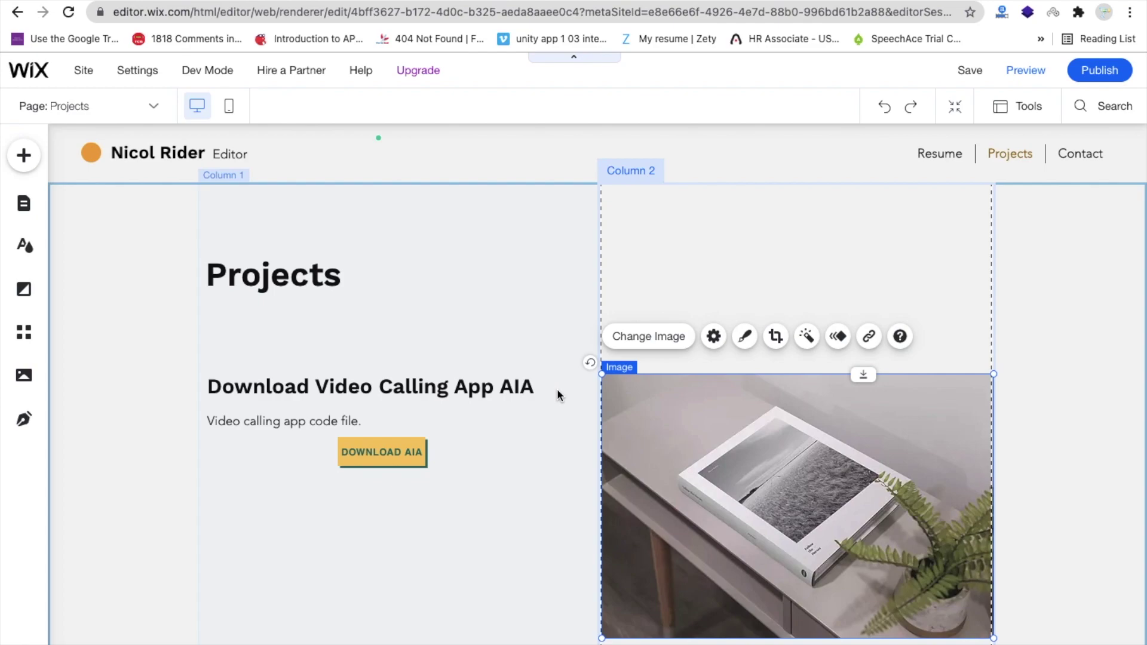
{"action": "scroll", "coordinate": [556, 389], "scroll_direction": "down", "scroll_amount": 8}
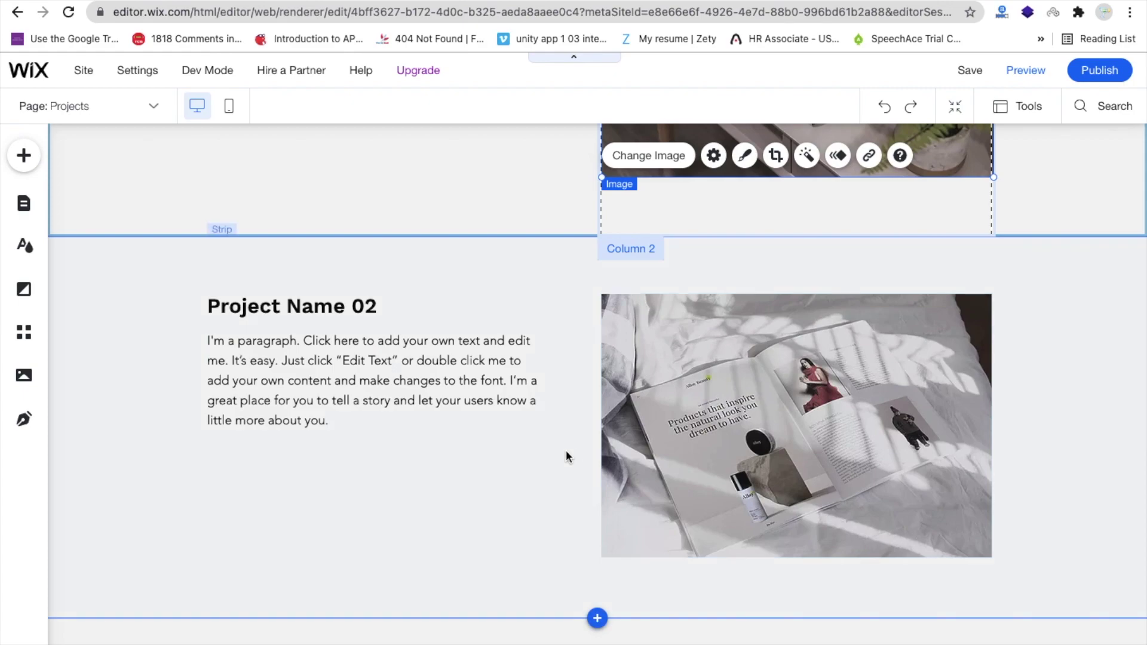
{"action": "scroll", "coordinate": [569, 453], "scroll_direction": "down", "scroll_amount": 3}
{"action": "scroll", "coordinate": [572, 457], "scroll_direction": "down", "scroll_amount": 5}
{"action": "scroll", "coordinate": [571, 419], "scroll_direction": "up", "scroll_amount": 11}
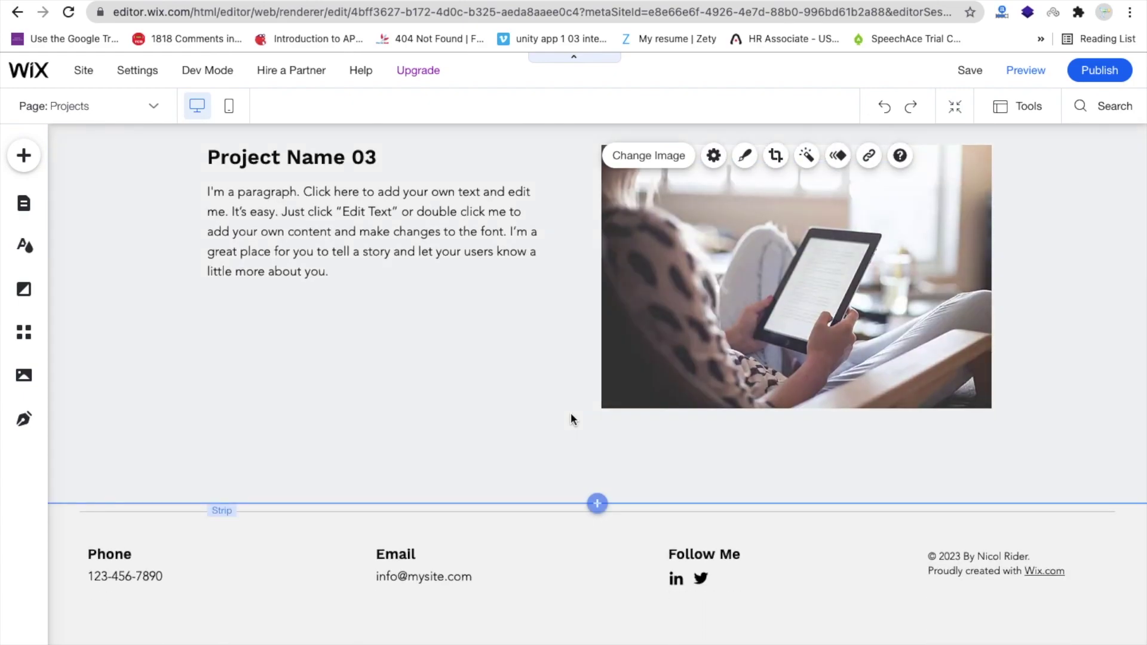
{"action": "scroll", "coordinate": [571, 415], "scroll_direction": "up", "scroll_amount": 4}
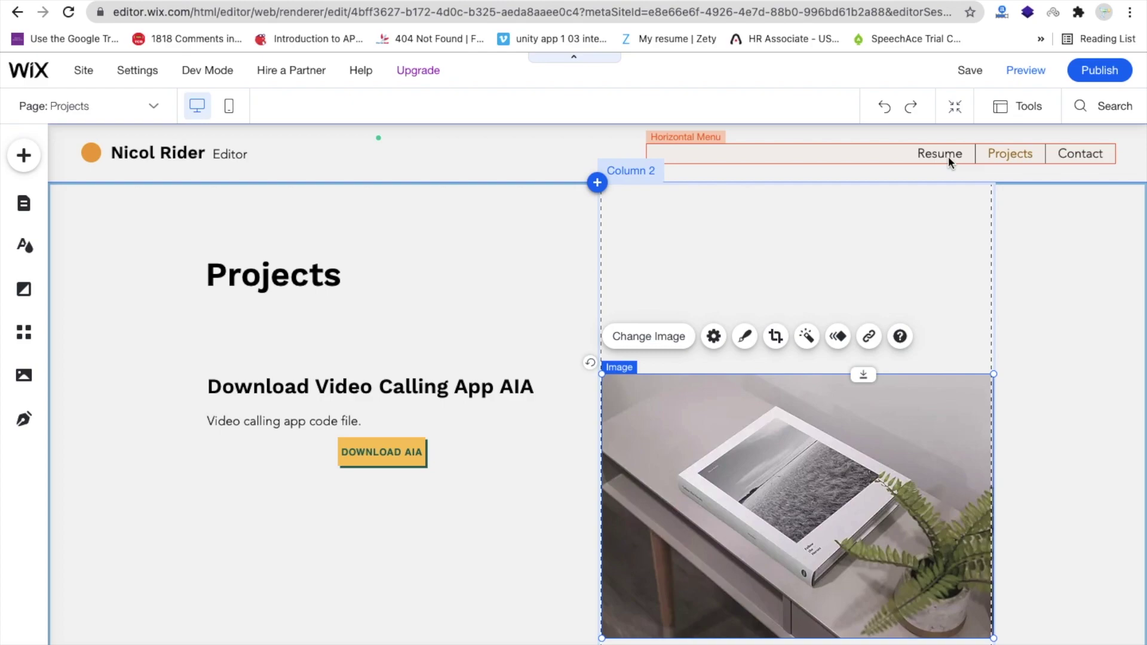
- Switch the editor to the Contact page through the Pages list
{"action": "left_click", "coordinate": [1081, 153]}
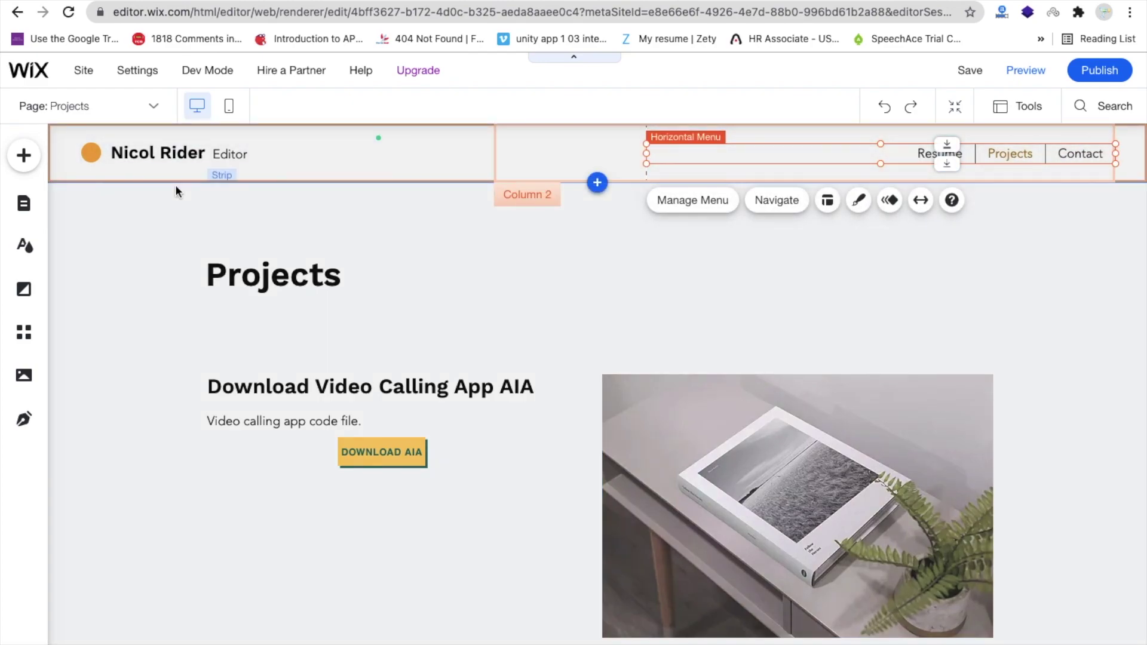
{"action": "left_click", "coordinate": [22, 210]}
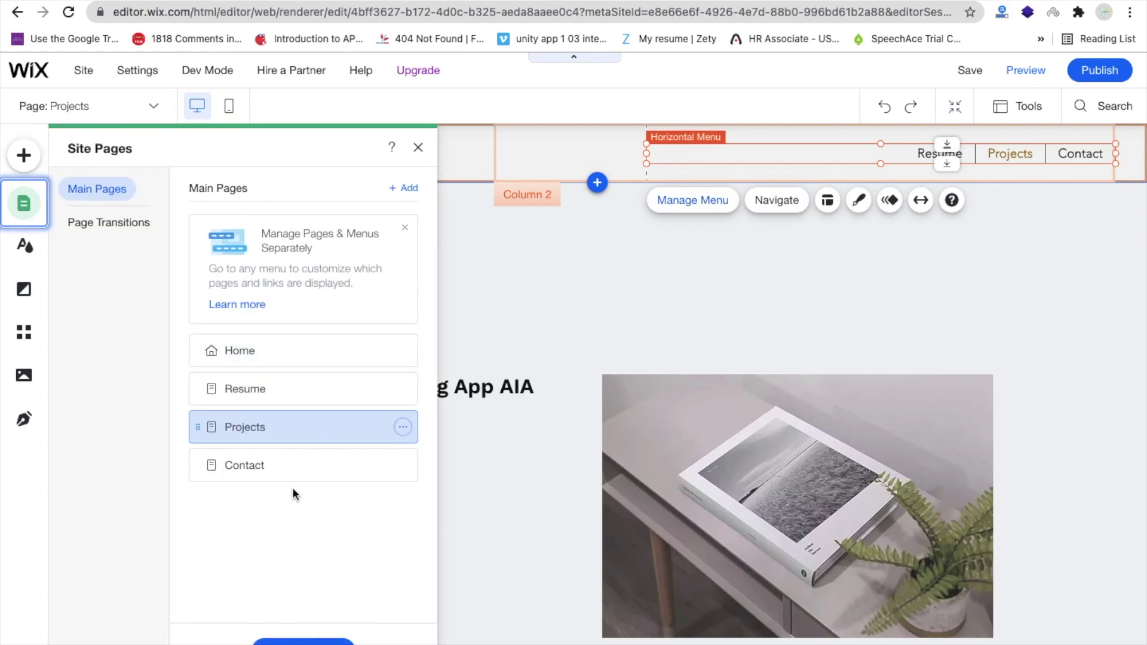
{"action": "left_click", "coordinate": [243, 460]}
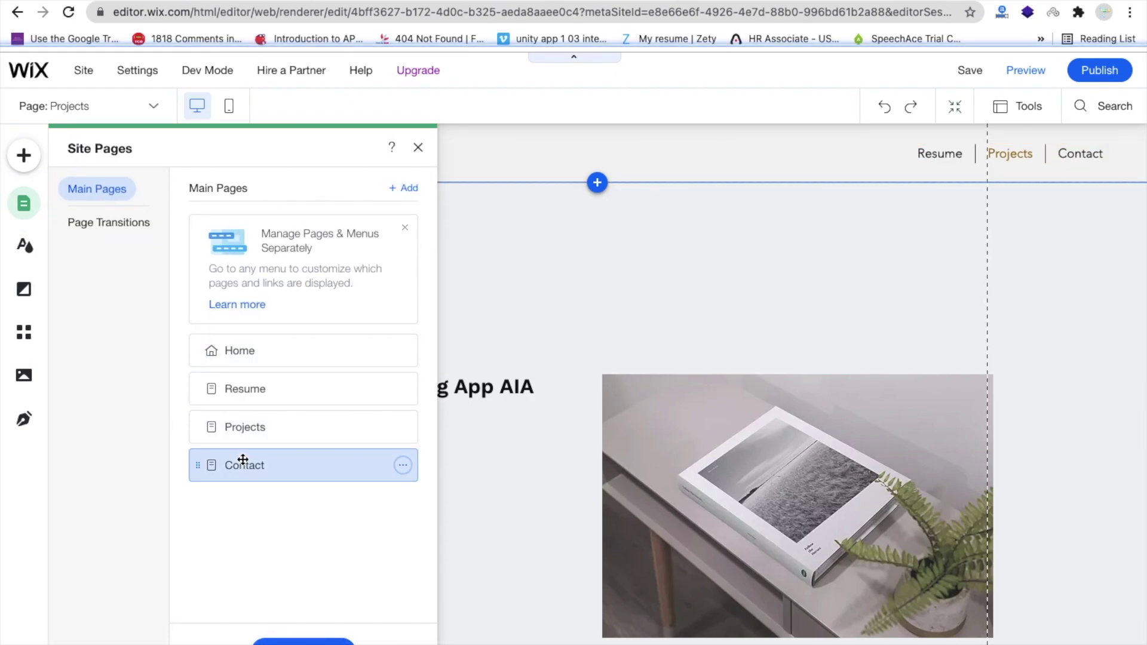
{"action": "left_click", "coordinate": [589, 417]}
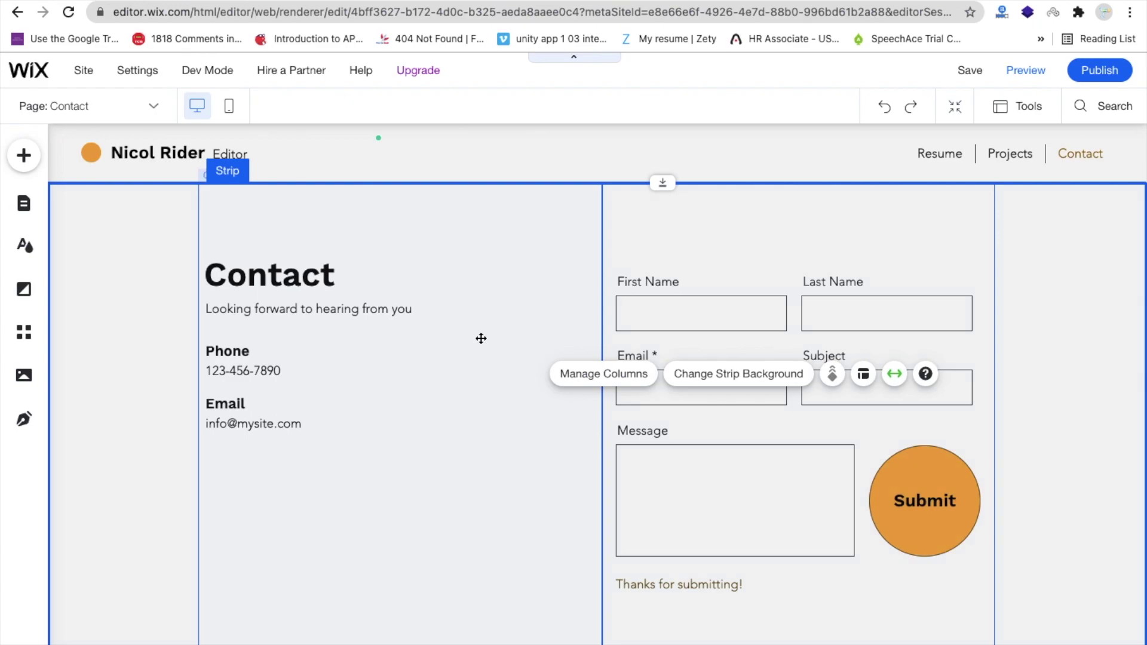
- Replace the placeholder phone number and e-mail with the owner's own phone number and e-mail address
{"action": "left_click", "coordinate": [297, 370]}
{"action": "left_click", "coordinate": [297, 371]}
{"action": "left_click", "coordinate": [297, 370]}
{"action": "triple_click", "coordinate": [297, 371]}
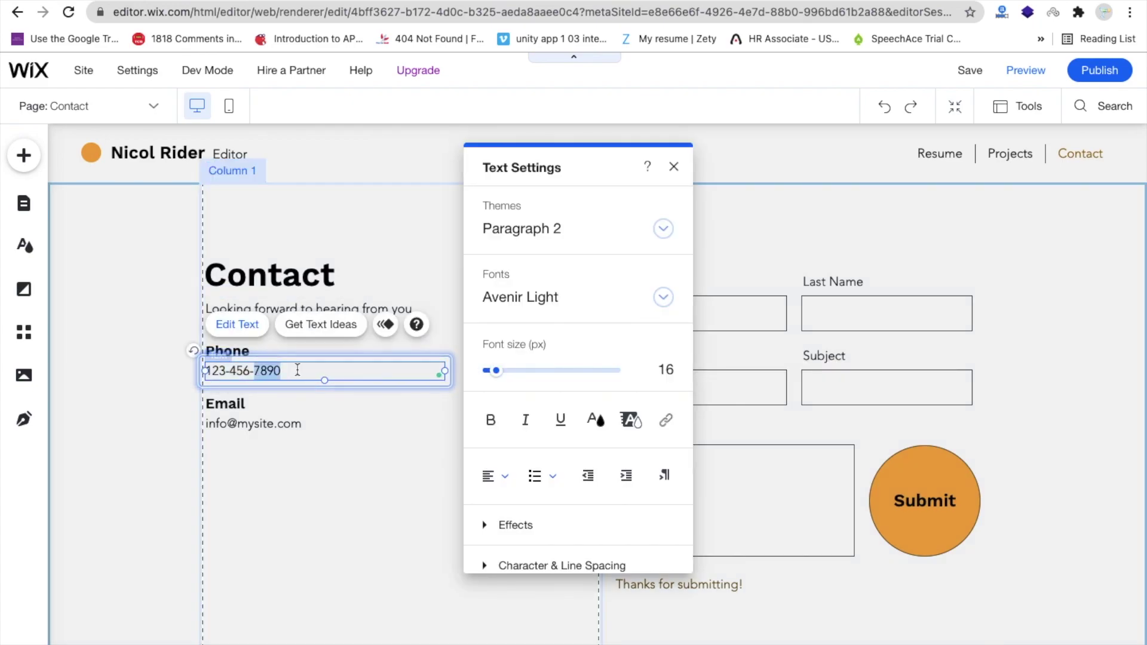
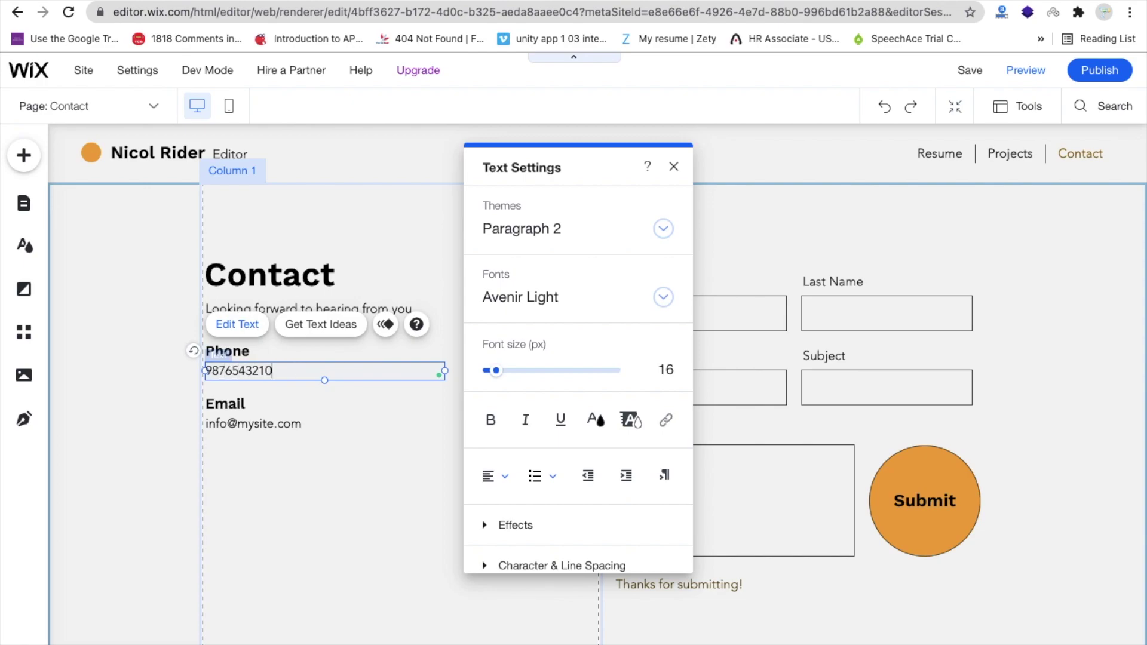
{"action": "double_click", "coordinate": [328, 417]}
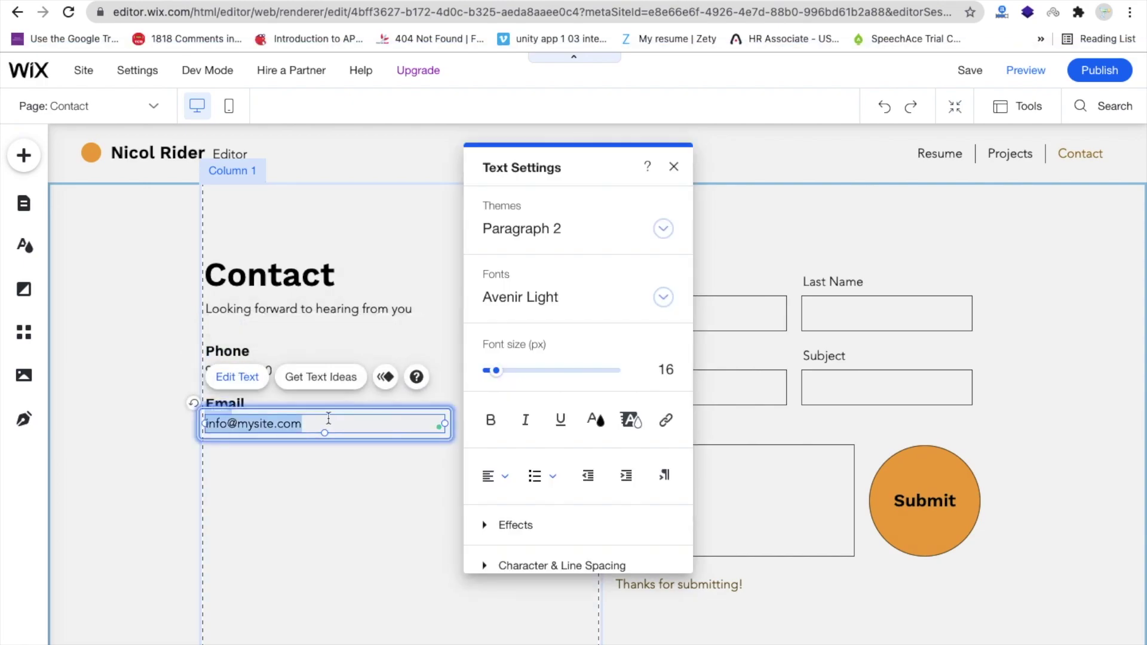
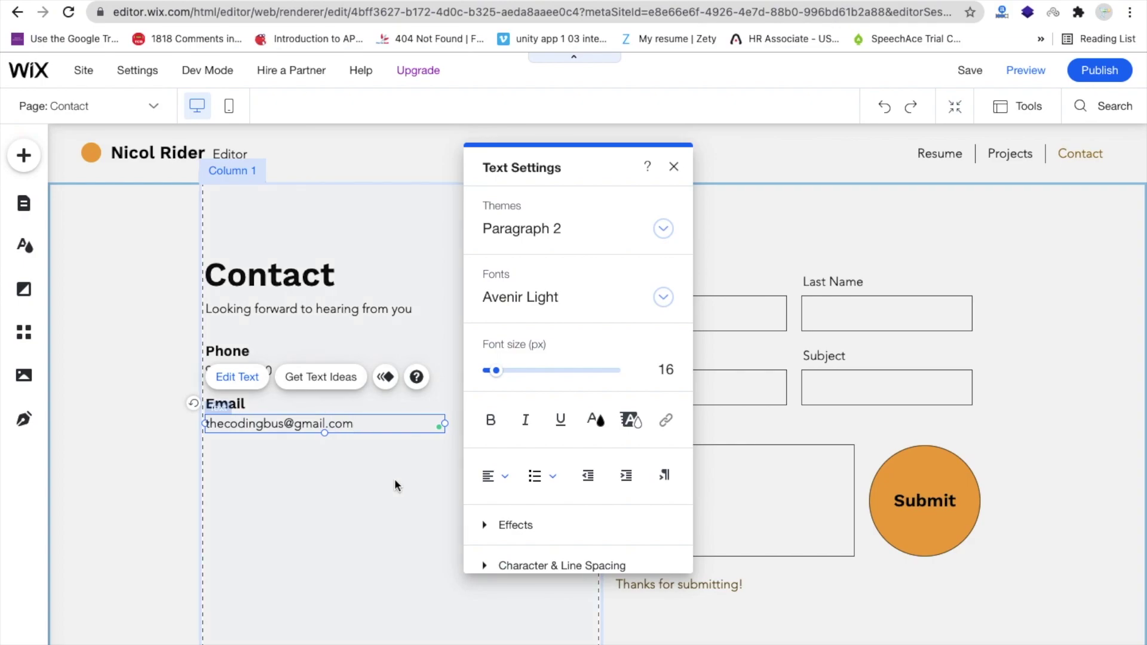
{"action": "left_click", "coordinate": [394, 479]}
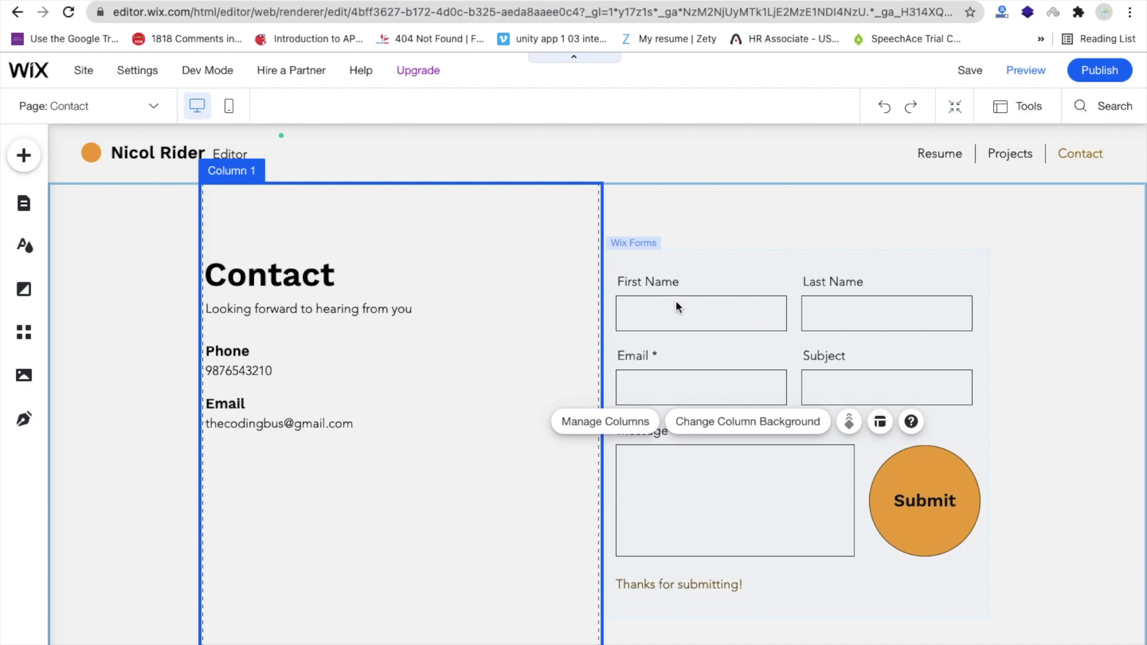
- Search the Add panel for 'chat' and drag the Wix Chat widget to the page's bottom right
{"action": "left_click", "coordinate": [24, 157]}
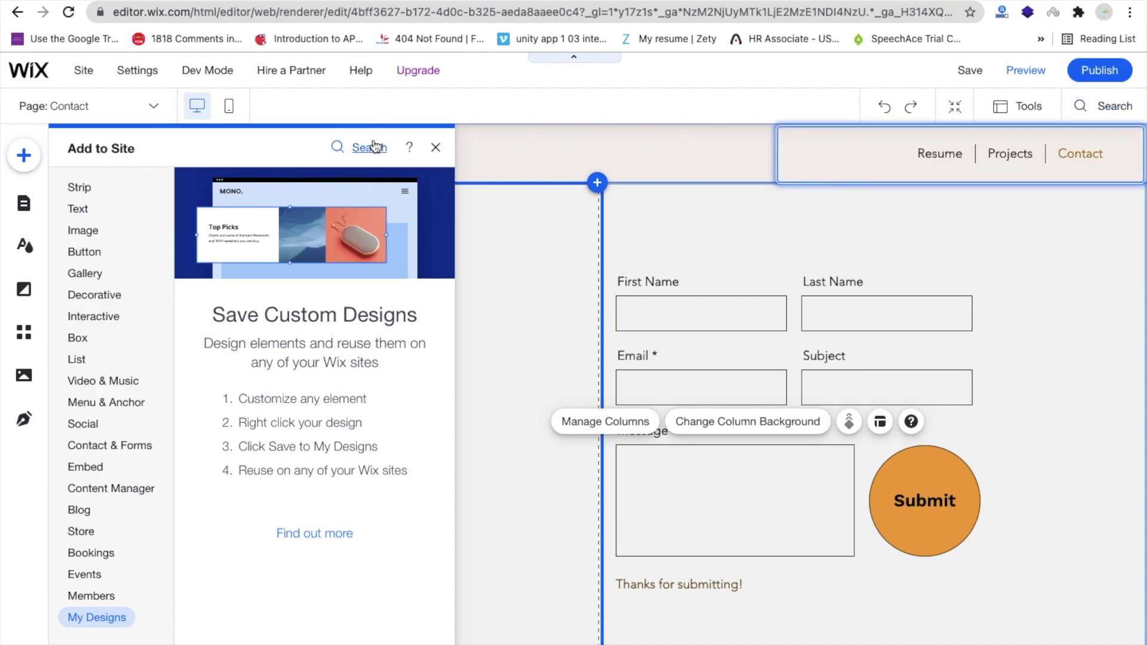
{"action": "type", "text": "chat"}
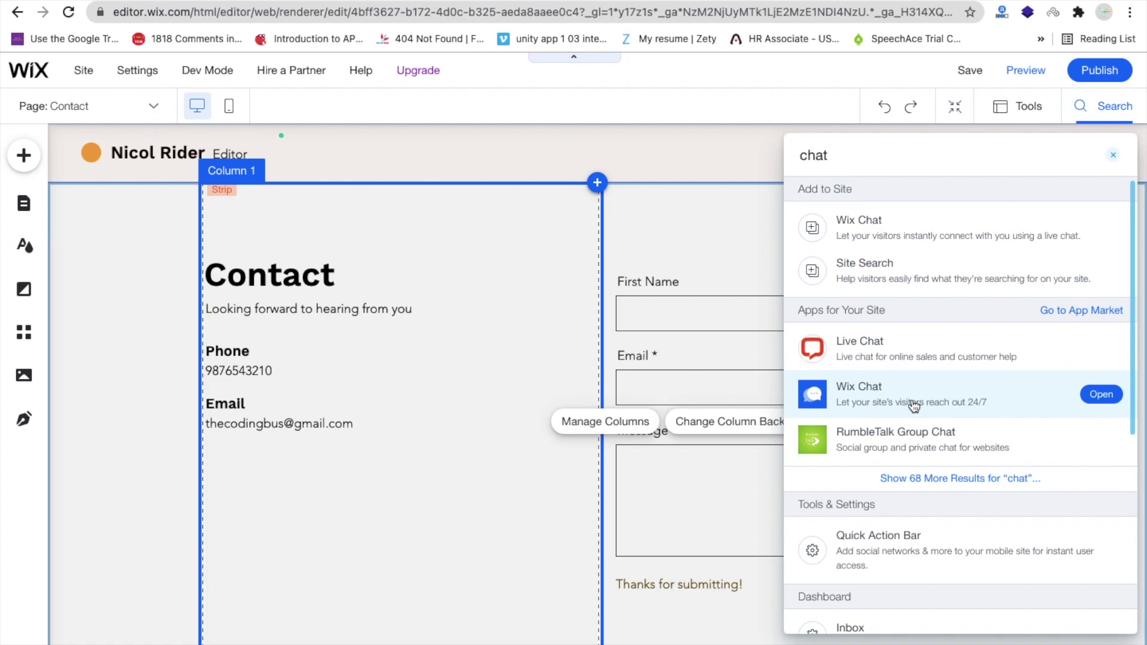
{"action": "left_click", "coordinate": [855, 239]}
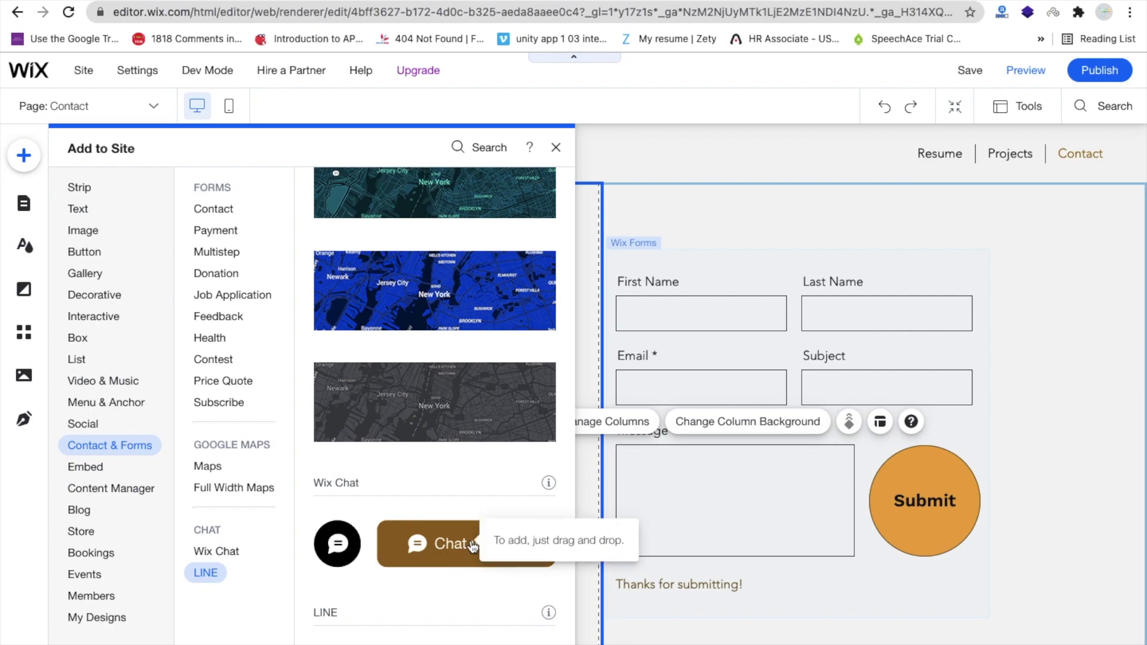
{"action": "left_click_drag", "start_coordinate": [472, 545], "coordinate": [885, 614]}
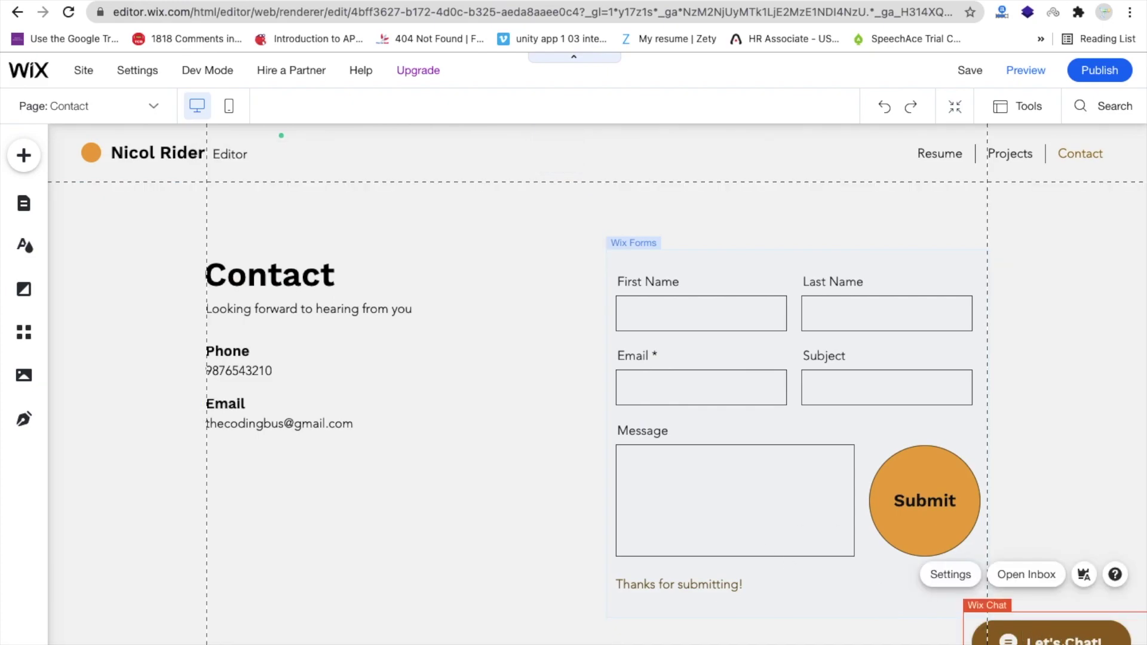
- Check the contact section and navigation menu, then publish the site to its wixsite.com address
{"action": "left_click", "coordinate": [574, 320]}
{"action": "left_click", "coordinate": [588, 224]}
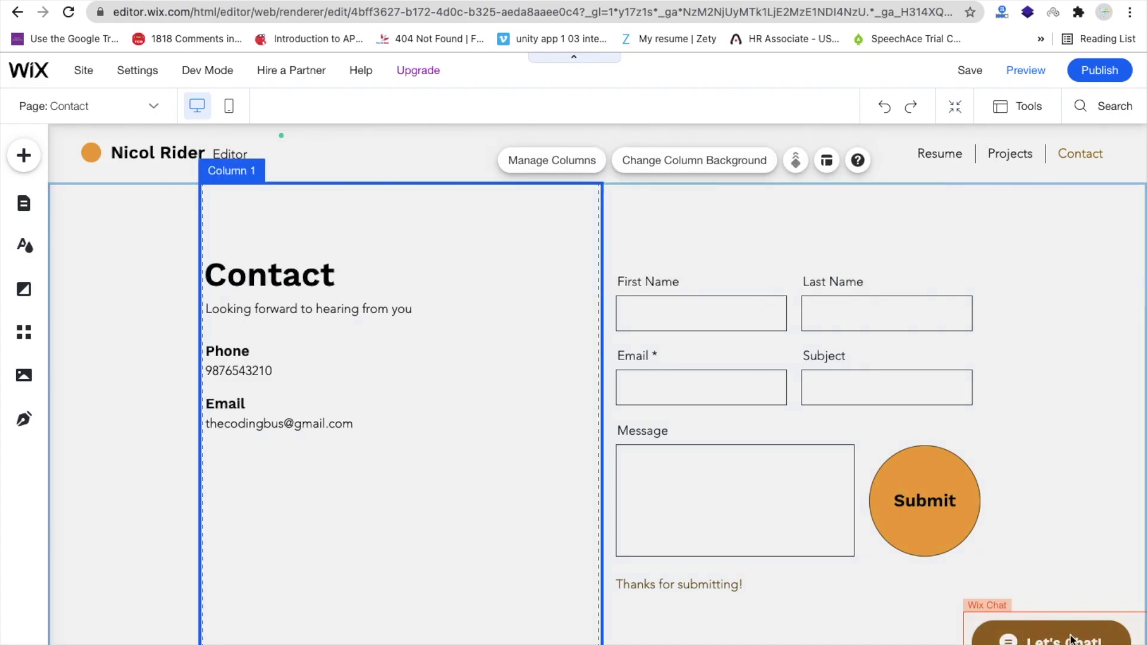
{"action": "left_click", "coordinate": [933, 153]}
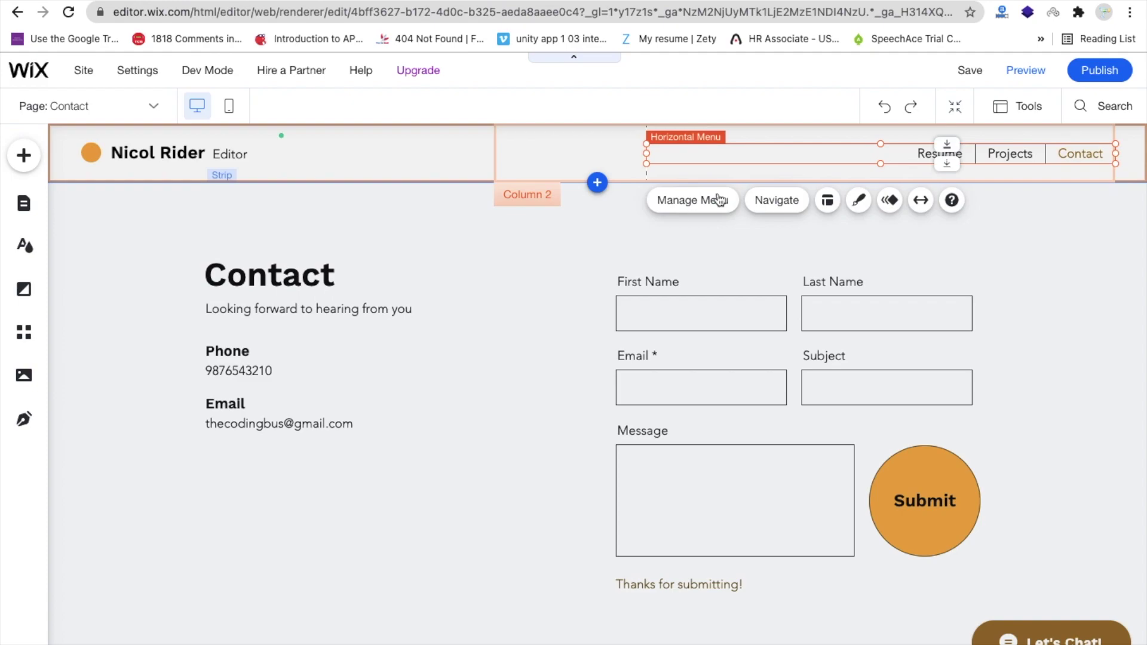
{"action": "left_click", "coordinate": [1092, 74]}
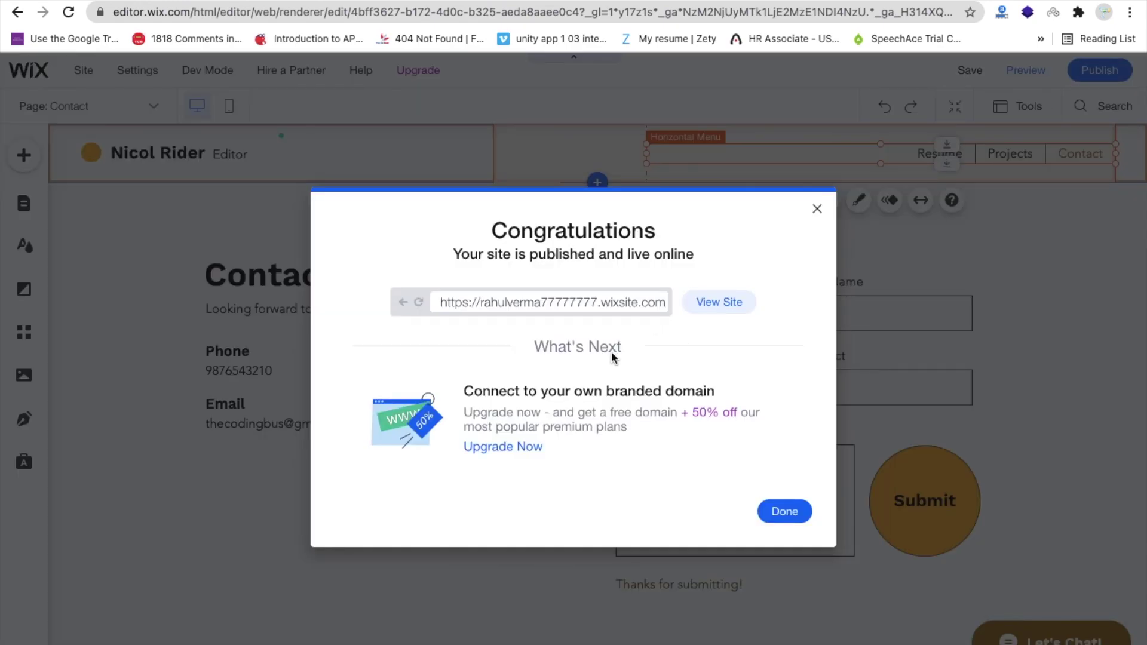
- Open the live site and load its address in a new Incognito window
{"action": "left_click", "coordinate": [702, 303]}
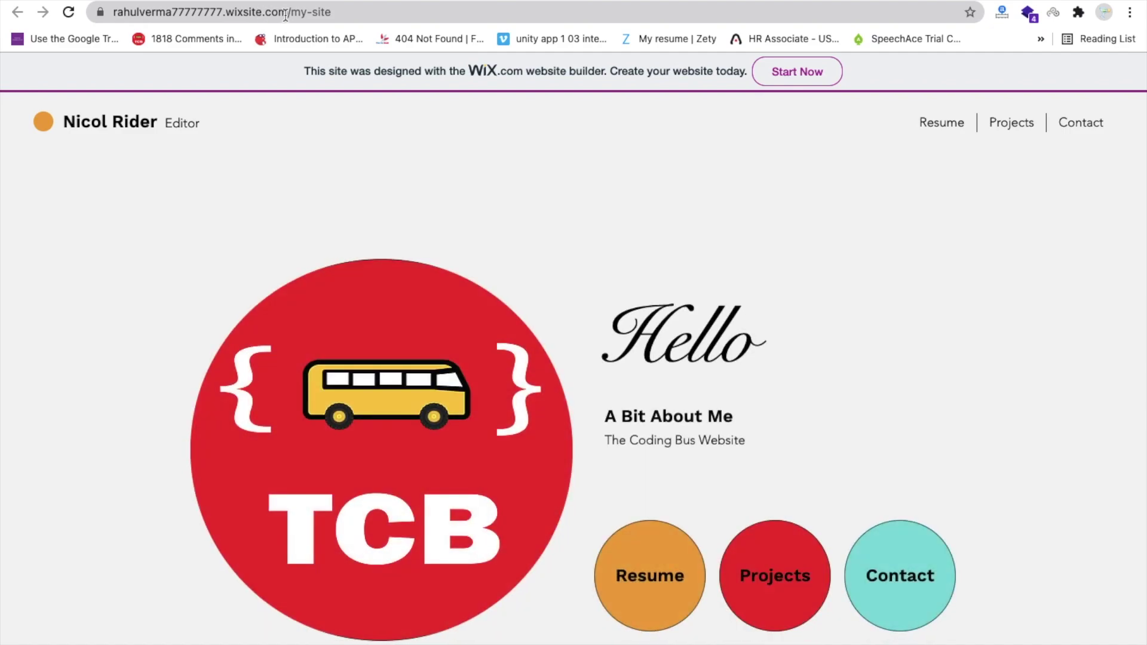
{"action": "left_click_drag", "start_coordinate": [291, 12], "coordinate": [391, 12]}
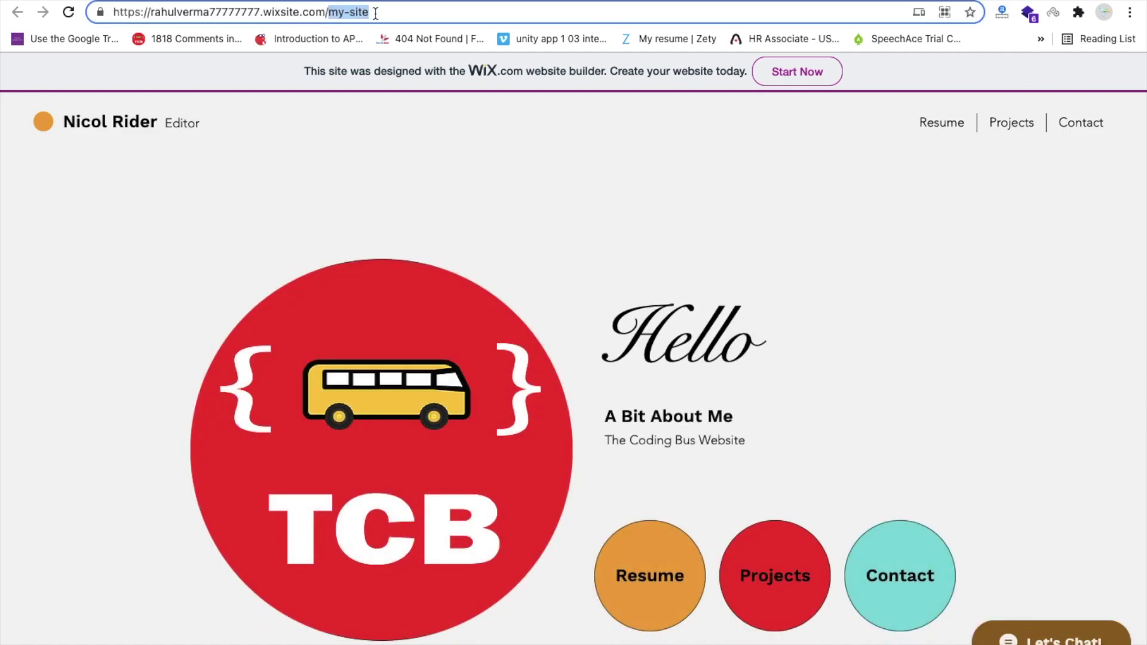
{"action": "key", "text": "super+a"}
{"action": "key", "text": "super+c"}
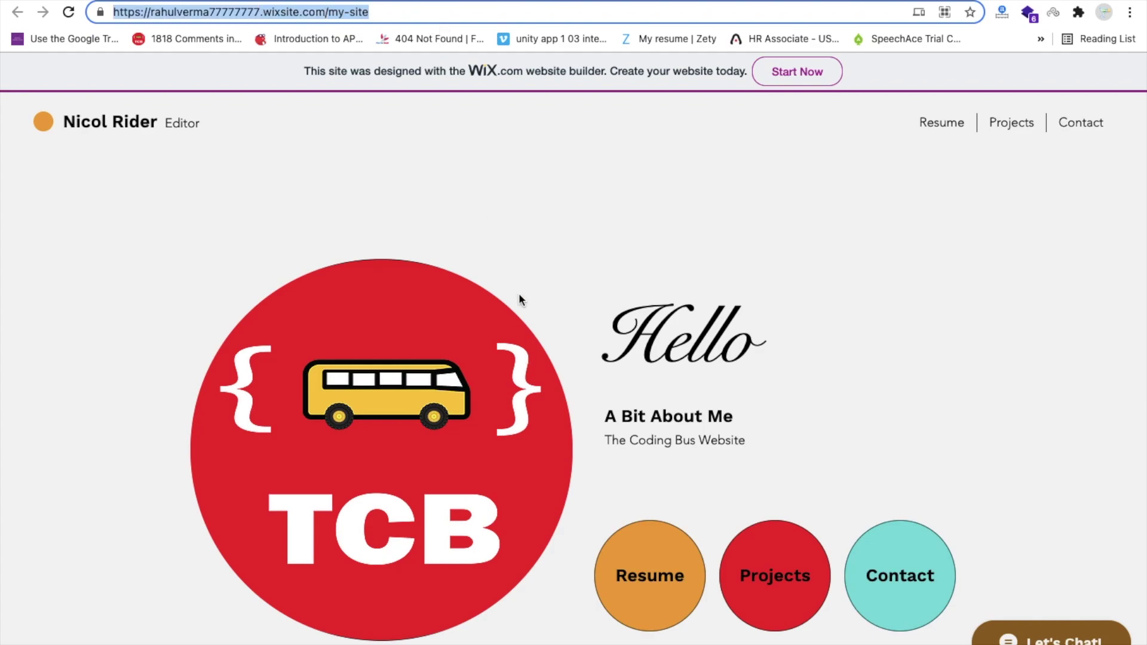
{"action": "key", "text": "super+shift+n"}
{"action": "key", "text": "super+v"}
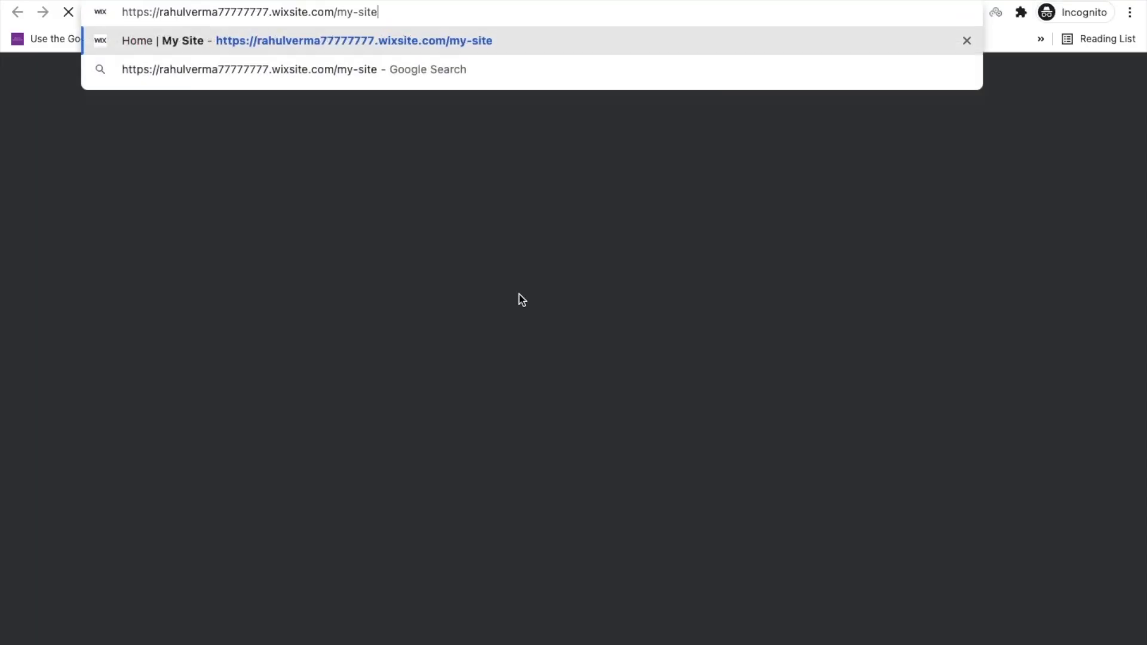
{"action": "key", "text": "Return"}
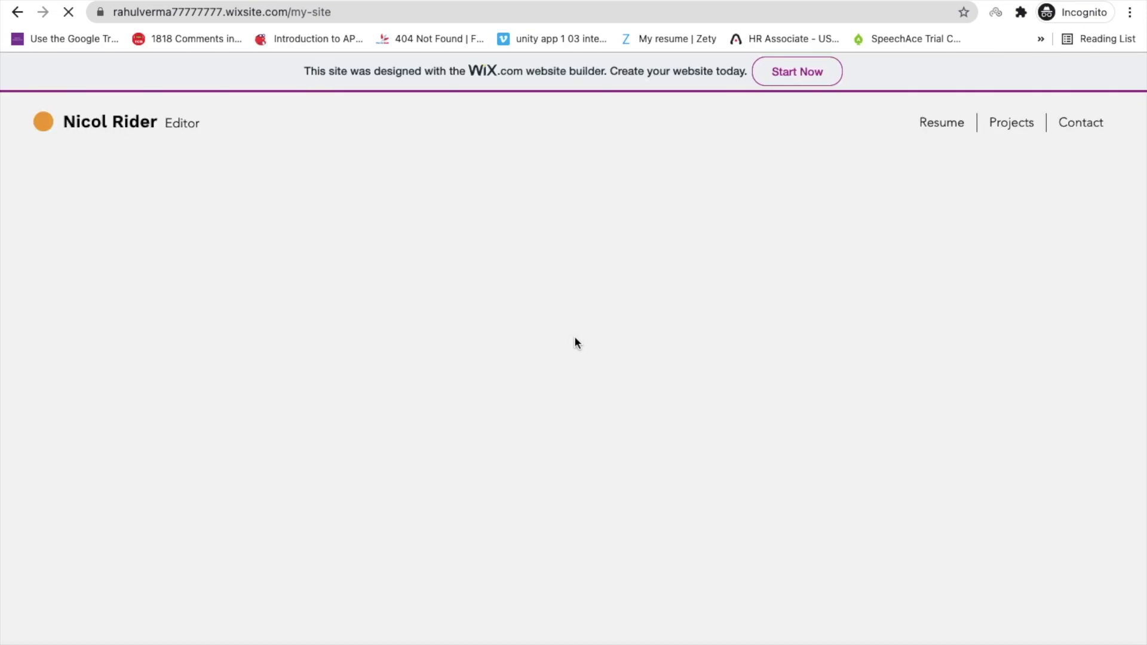
- Go to the live Projects page and test the DOWNLOAD AIA button for the Video Calling App
{"action": "scroll", "coordinate": [575, 341], "scroll_direction": "down", "scroll_amount": 2}
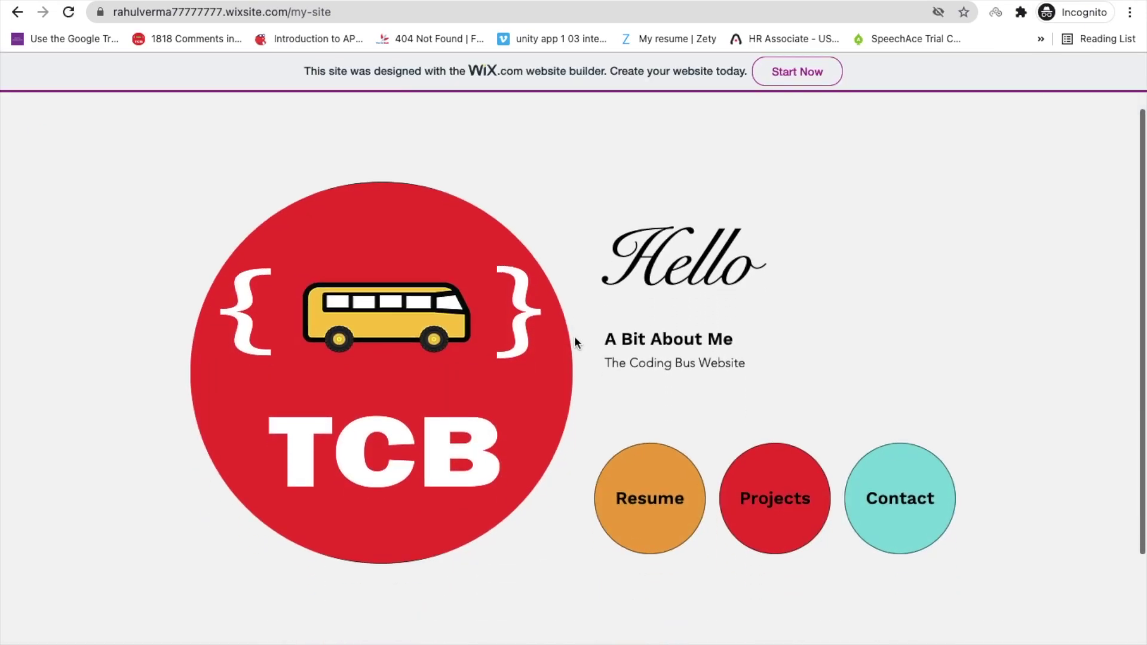
{"action": "scroll", "coordinate": [575, 323], "scroll_direction": "up", "scroll_amount": 2}
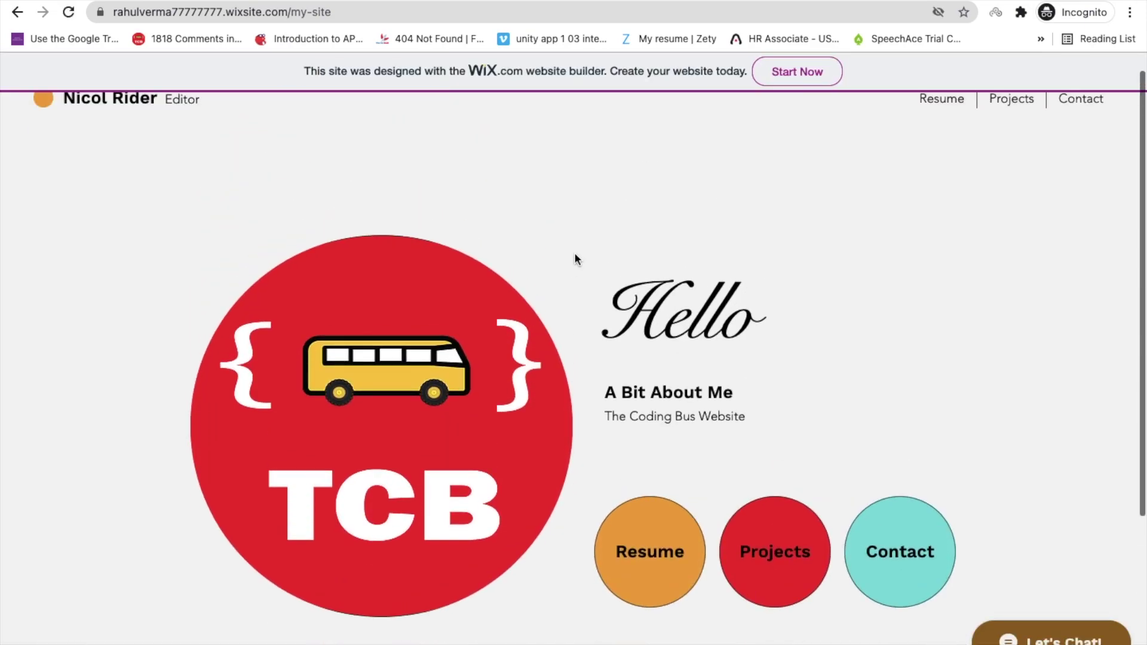
{"action": "left_click", "coordinate": [1009, 129]}
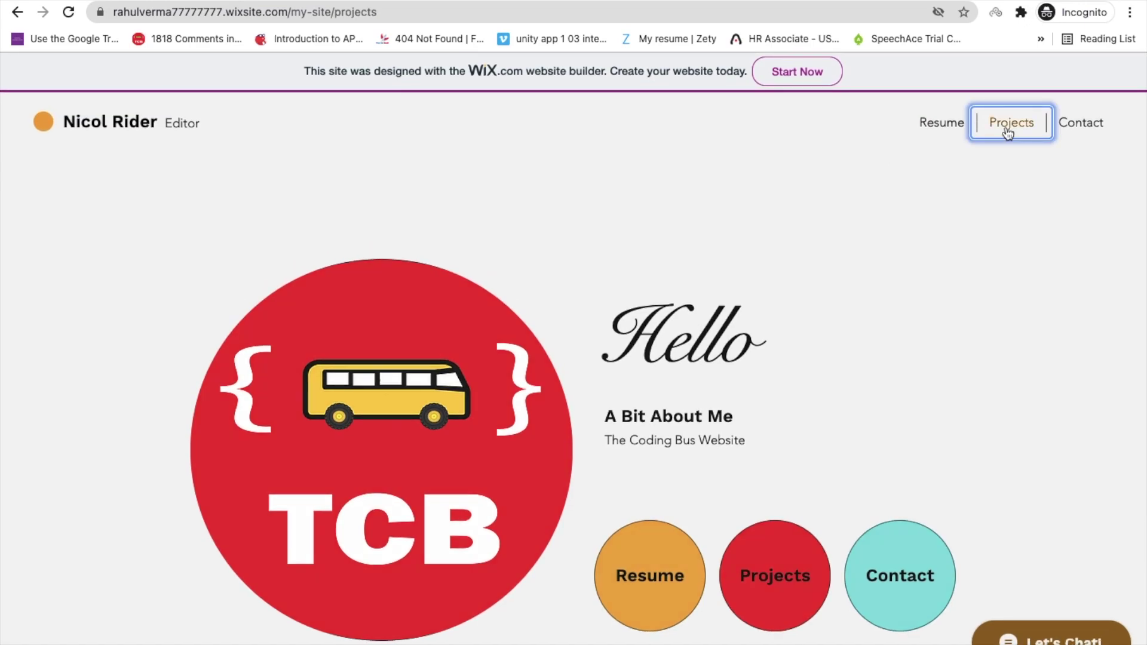
{"action": "scroll", "coordinate": [594, 323], "scroll_direction": "down", "scroll_amount": 1}
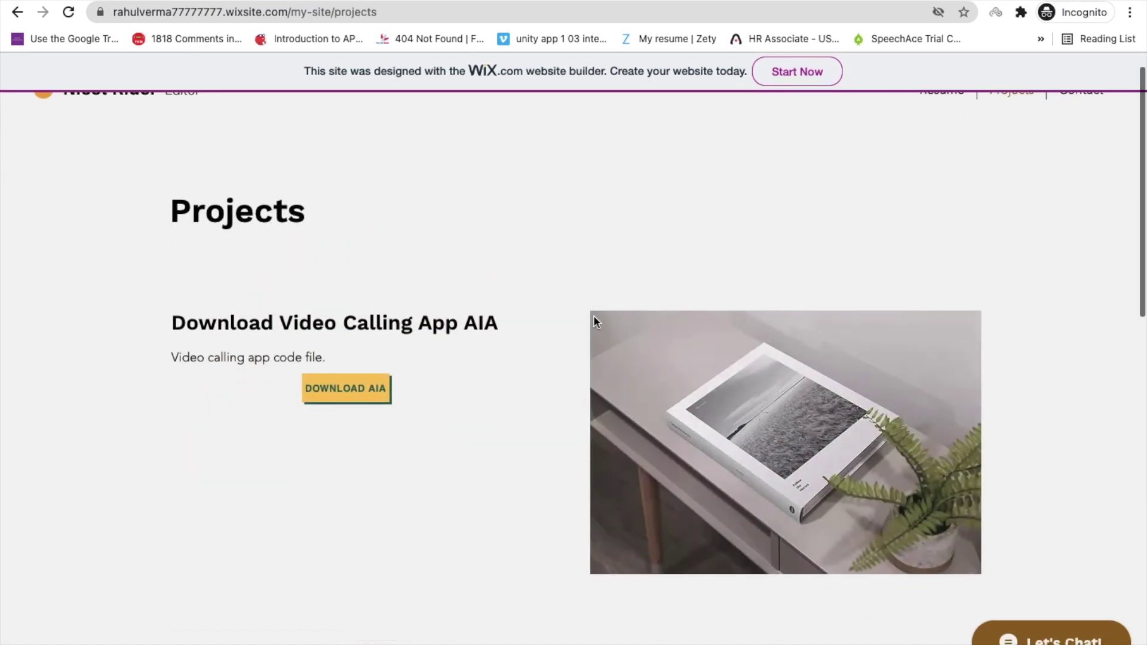
{"action": "scroll", "coordinate": [567, 361], "scroll_direction": "down", "scroll_amount": 2}
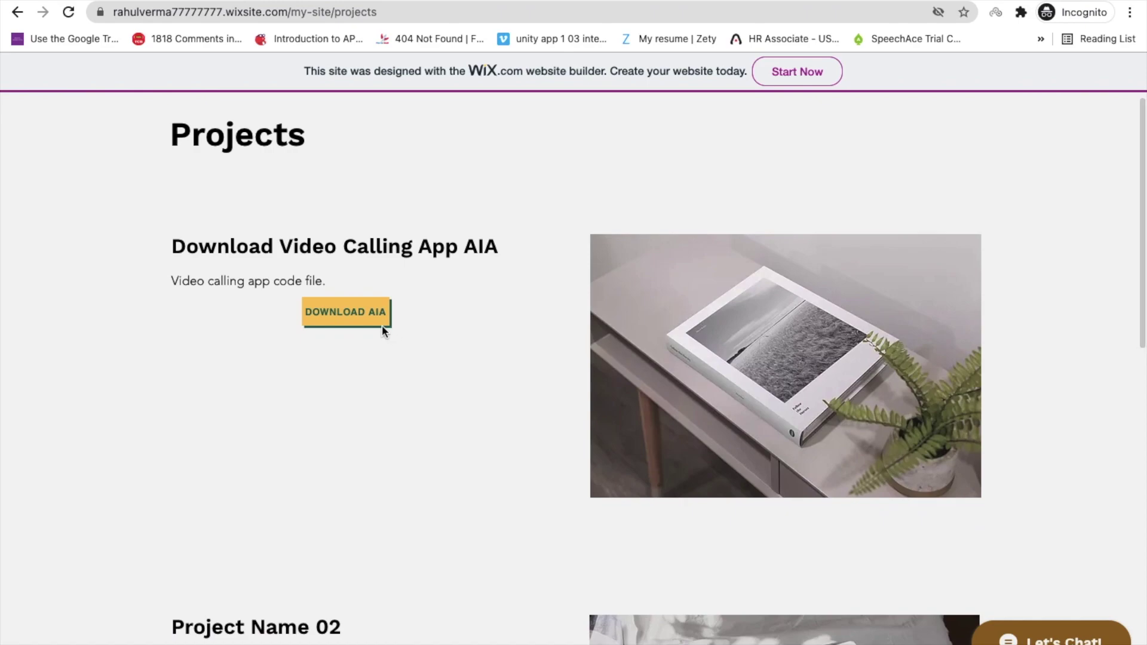
{"action": "left_click", "coordinate": [349, 317]}
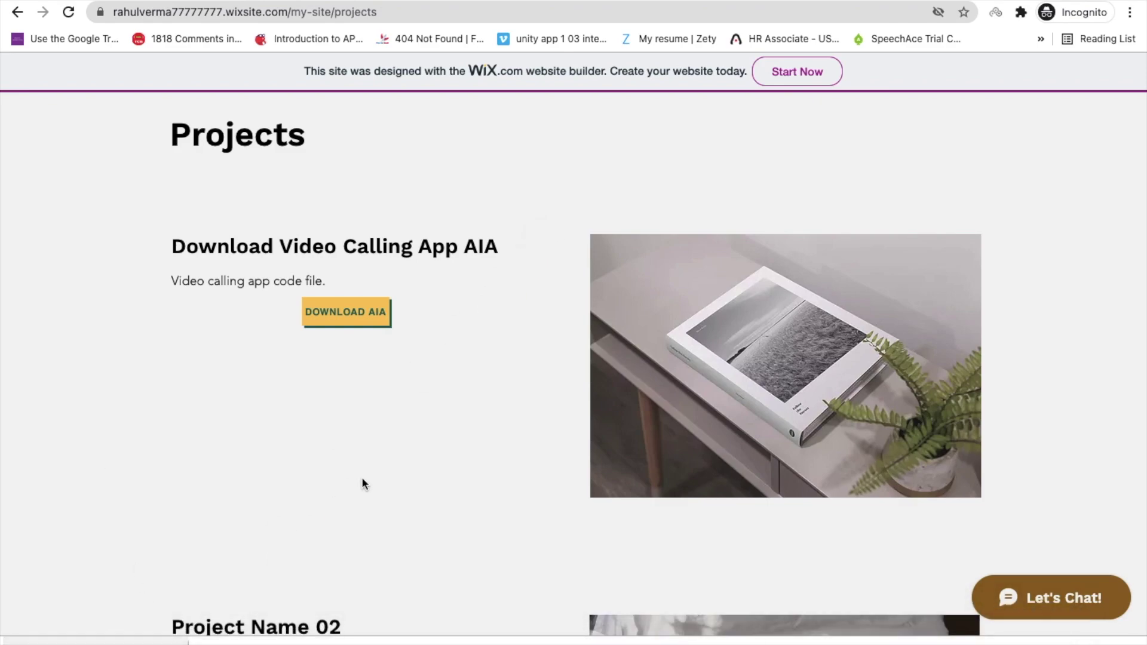
{"action": "scroll", "coordinate": [608, 352], "scroll_direction": "down", "scroll_amount": 3}
{"action": "scroll", "coordinate": [608, 352], "scroll_direction": "up", "scroll_amount": 5}
{"action": "scroll", "coordinate": [937, 443], "scroll_direction": "down", "scroll_amount": 1}
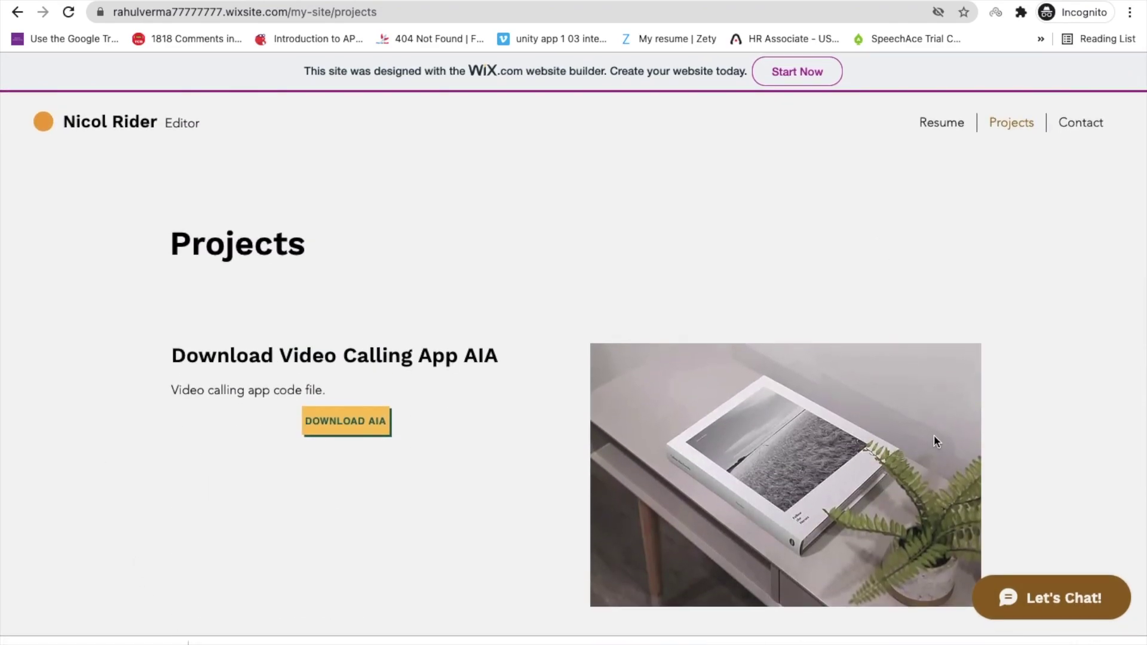
- Send 'Hi' through Let's Chat!, close the chat panel, and go to the Resume page
{"action": "left_click", "coordinate": [1051, 604]}
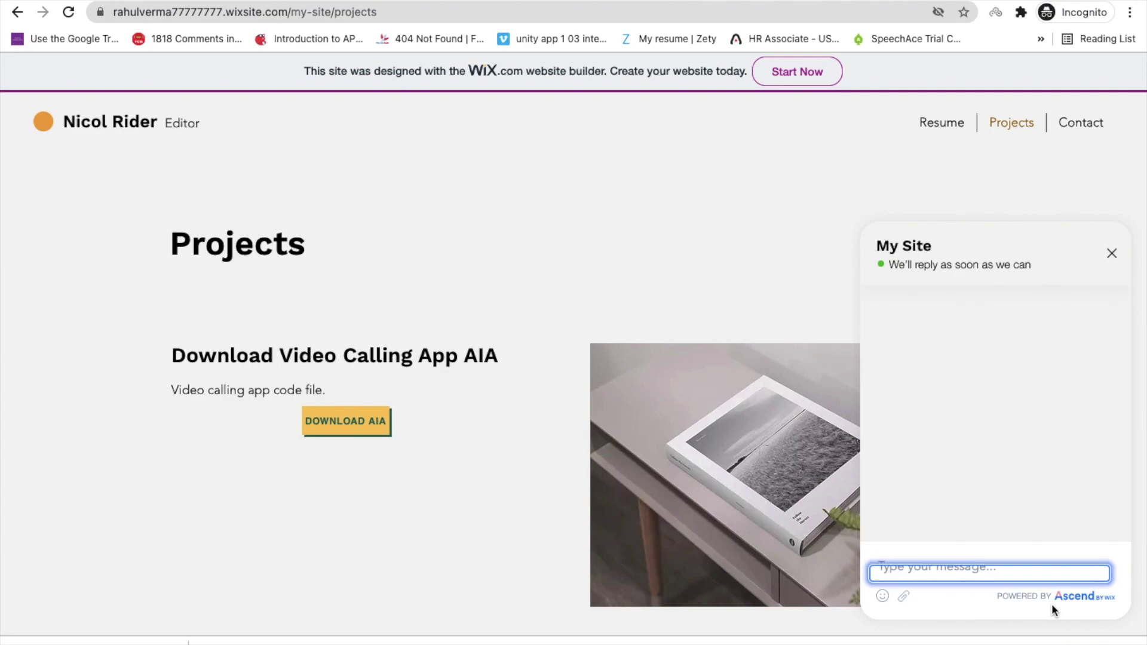
{"action": "type", "text": "Hi"}
{"action": "key", "text": "Return"}
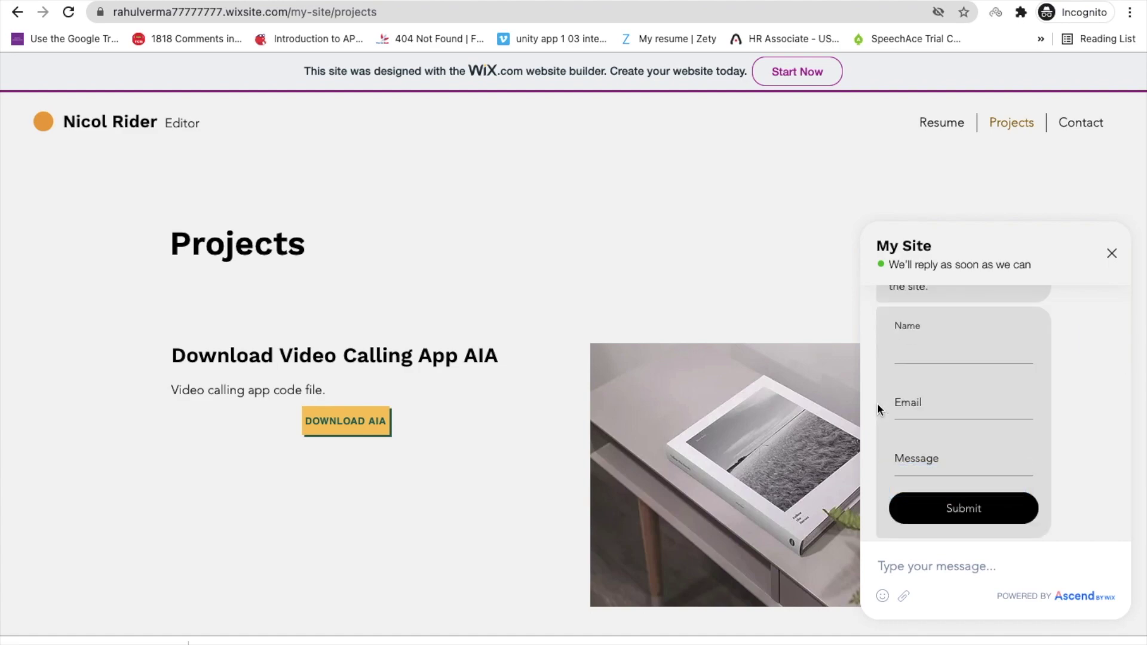
{"action": "scroll", "coordinate": [978, 329], "scroll_direction": "up", "scroll_amount": 3}
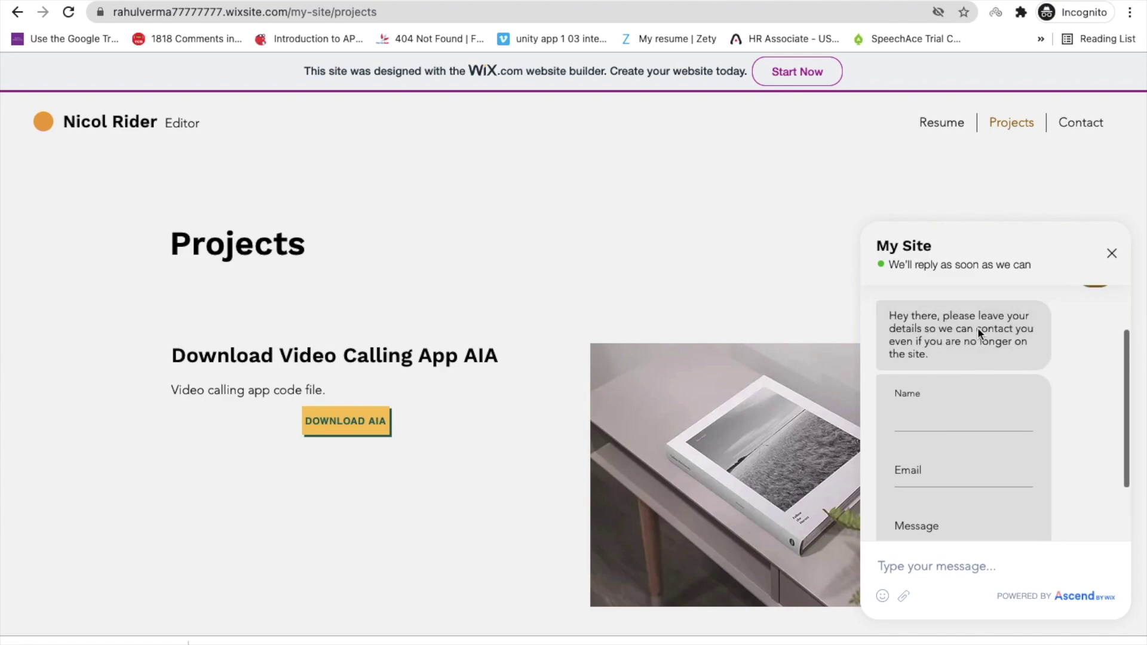
{"action": "scroll", "coordinate": [978, 328], "scroll_direction": "down", "scroll_amount": 3}
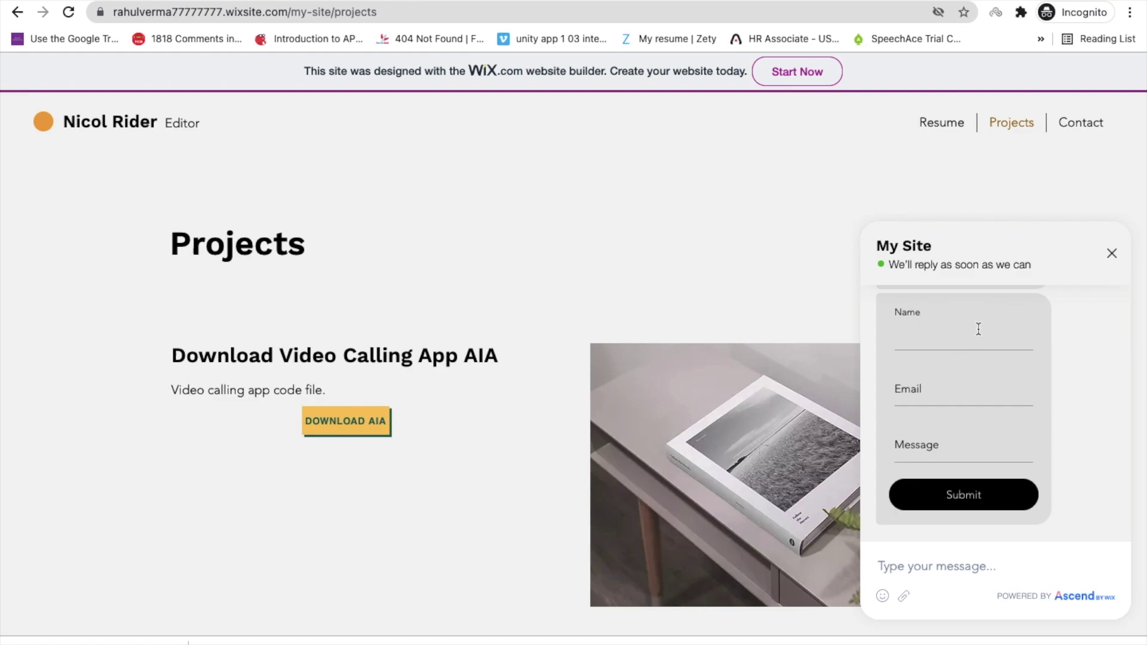
{"action": "left_click", "coordinate": [1112, 251]}
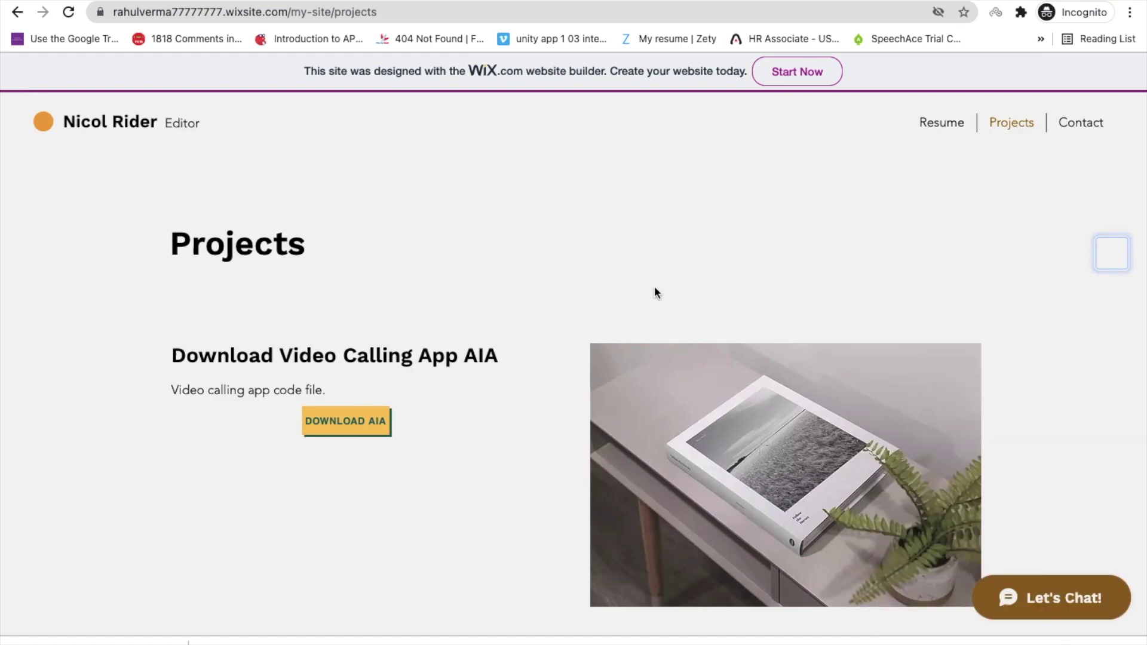
{"action": "left_click", "coordinate": [941, 126]}
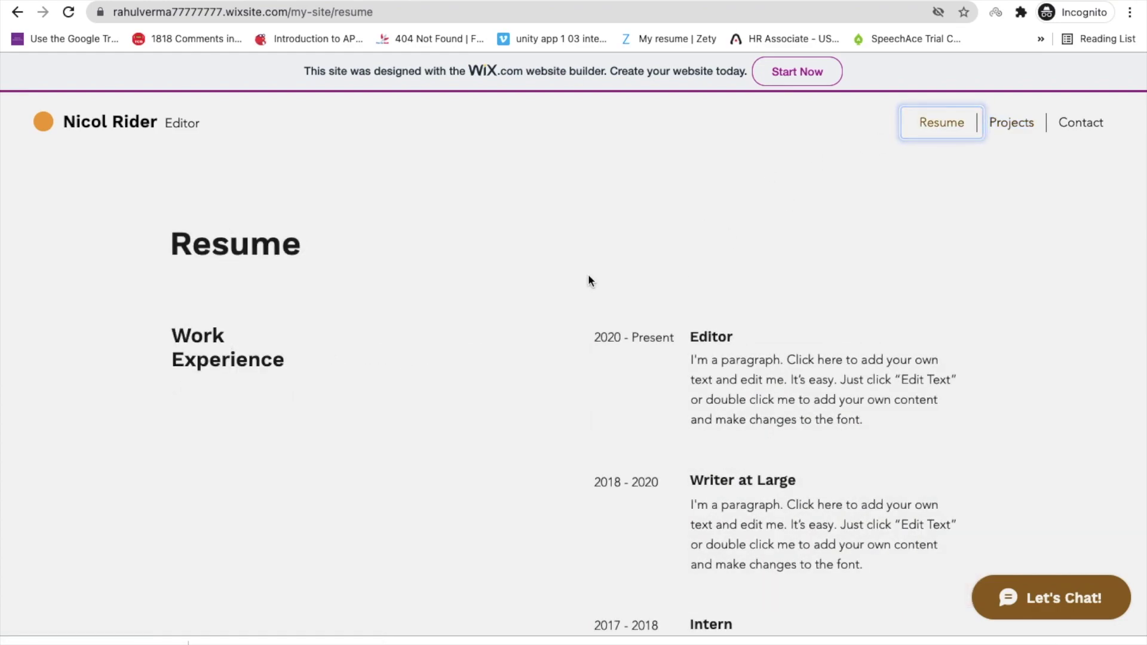